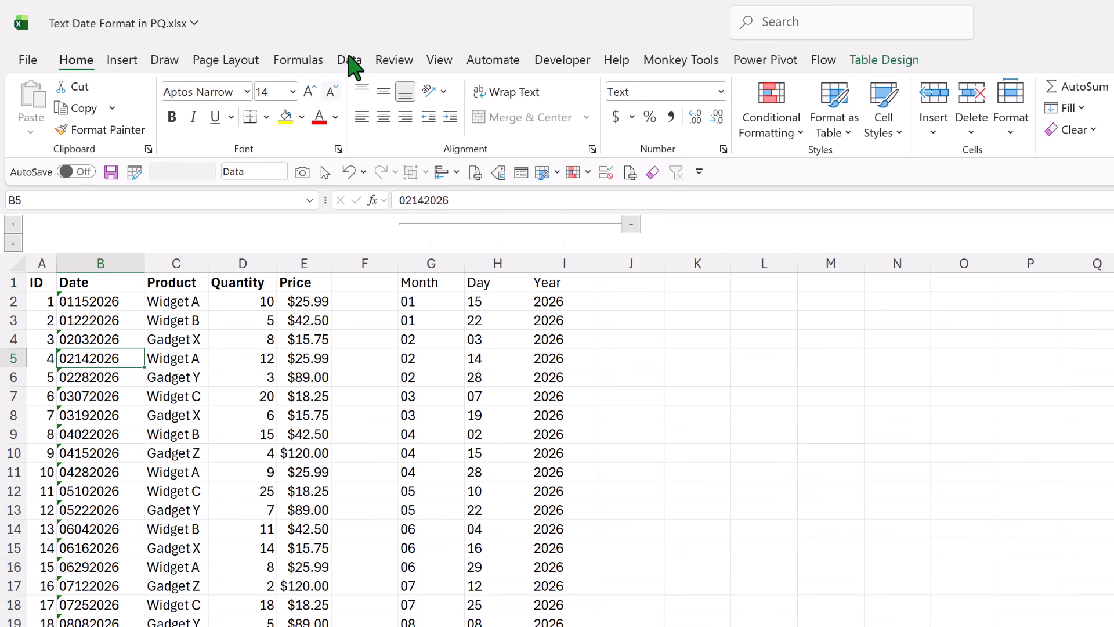
- Load the worksheet's data table into the Power Query Editor
click(350, 61)
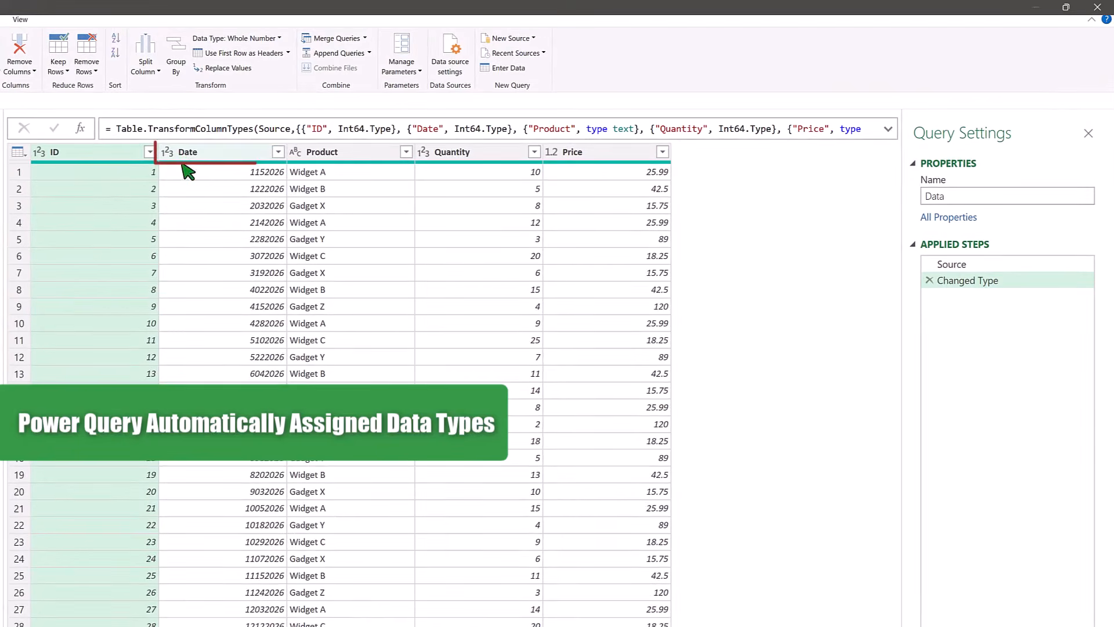
- Try to change the Date column's data type to Date, replacing the current type conversion
click(184, 154)
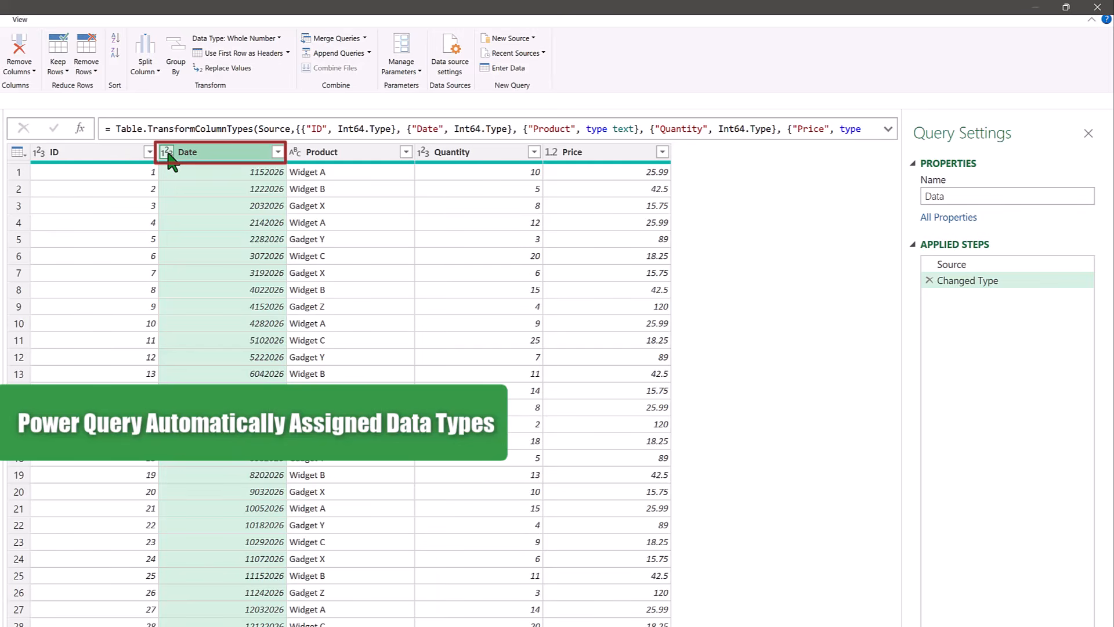
click(168, 154)
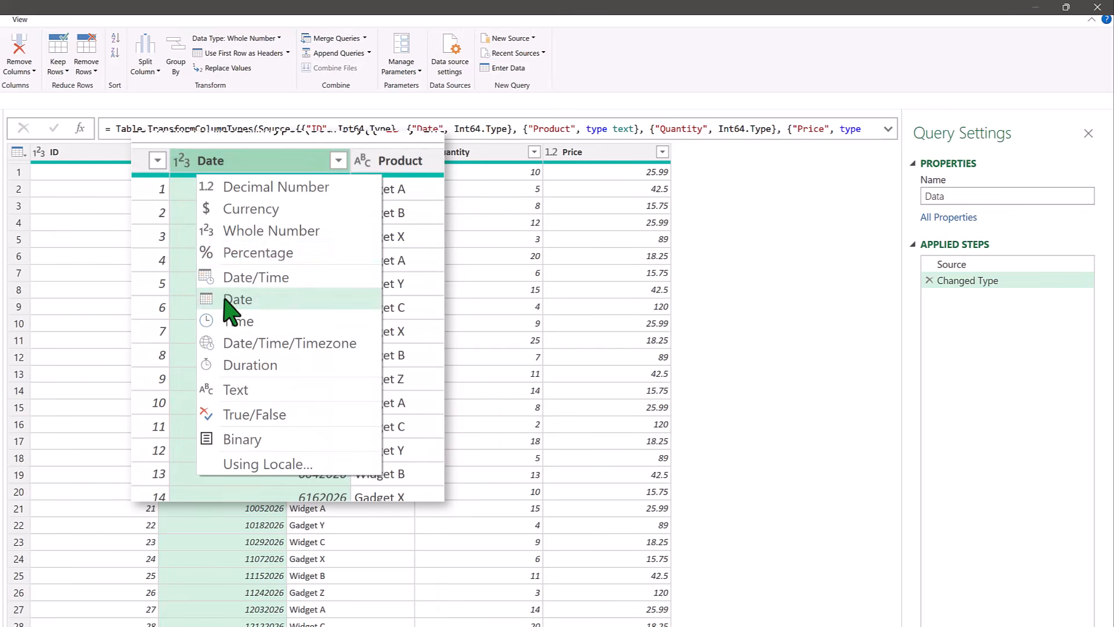
click(199, 253)
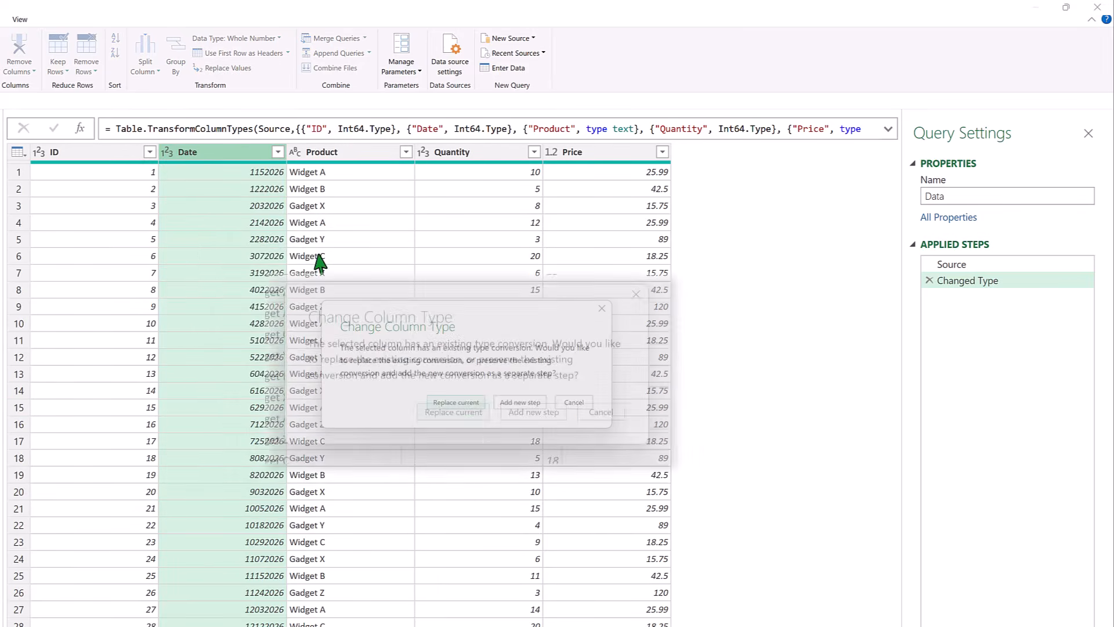
click(426, 428)
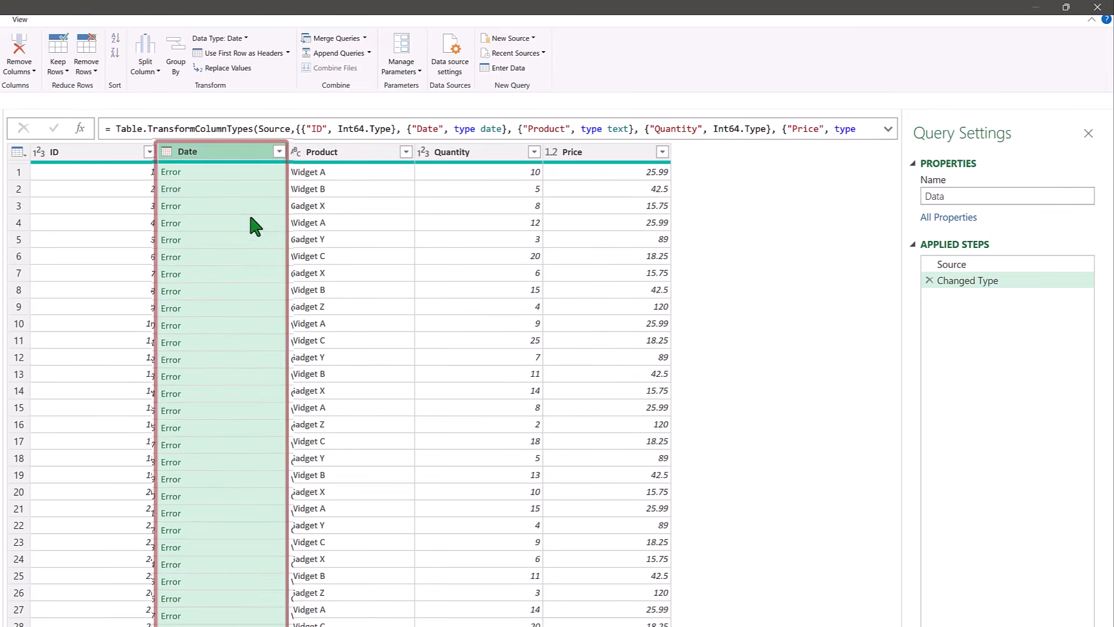
- Split the Date column at positions 0,2,4, removing the automatic Changed Type step both before and after the split
click(929, 281)
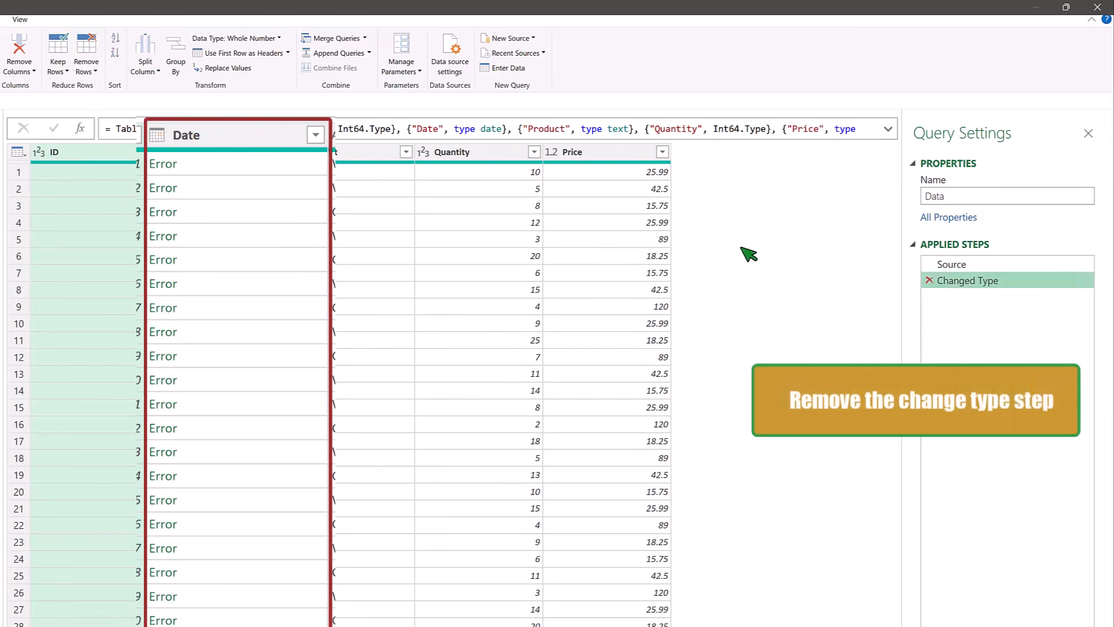
click(190, 135)
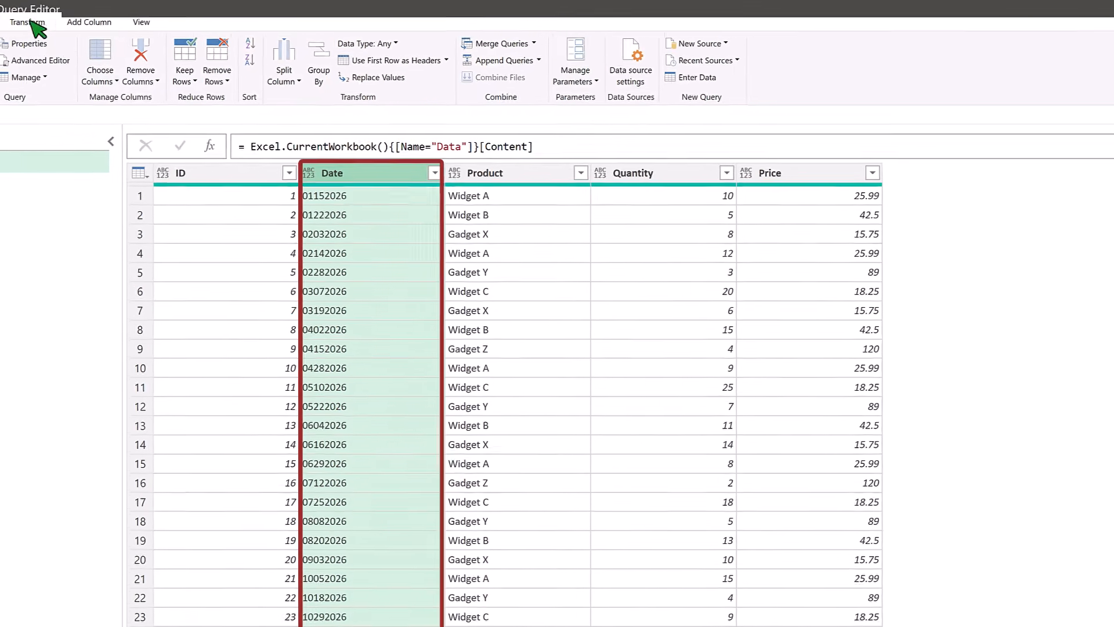
click(33, 23)
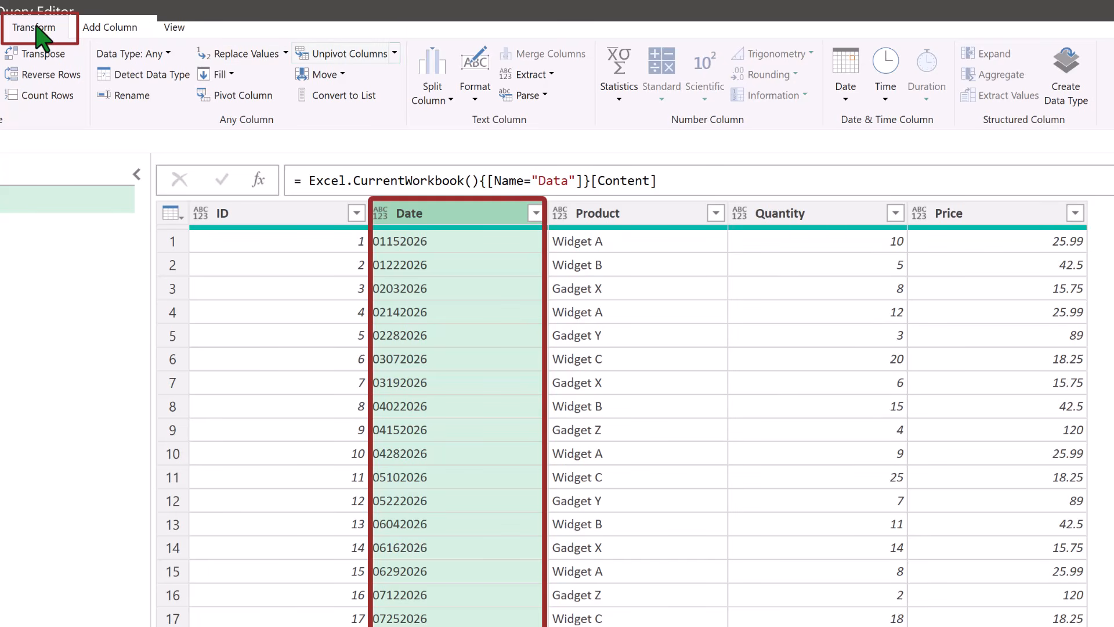
click(432, 99)
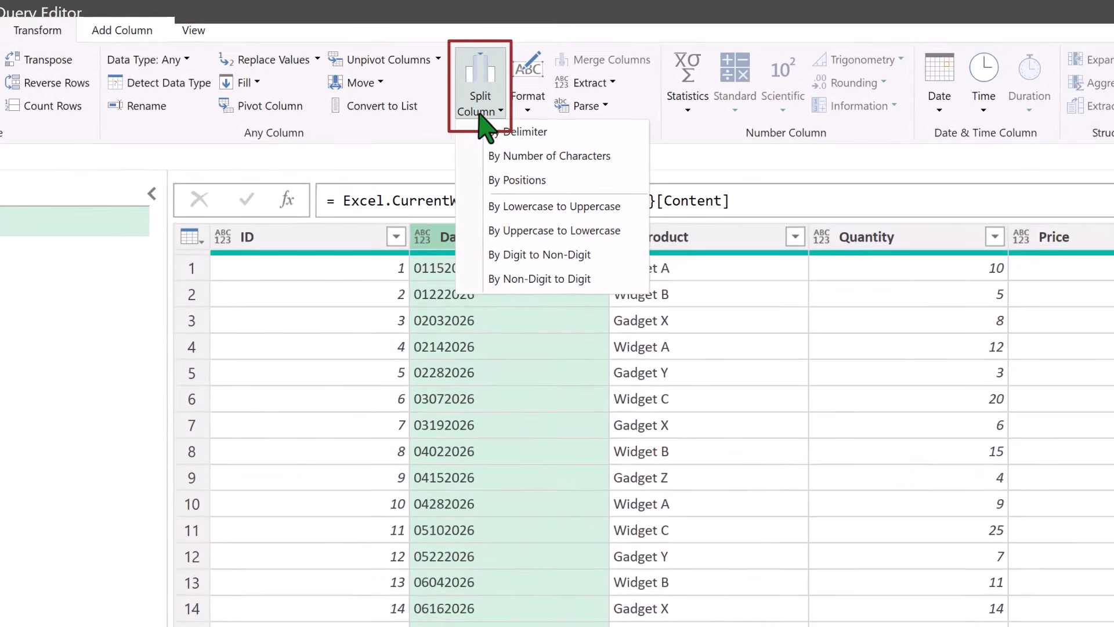
click(504, 179)
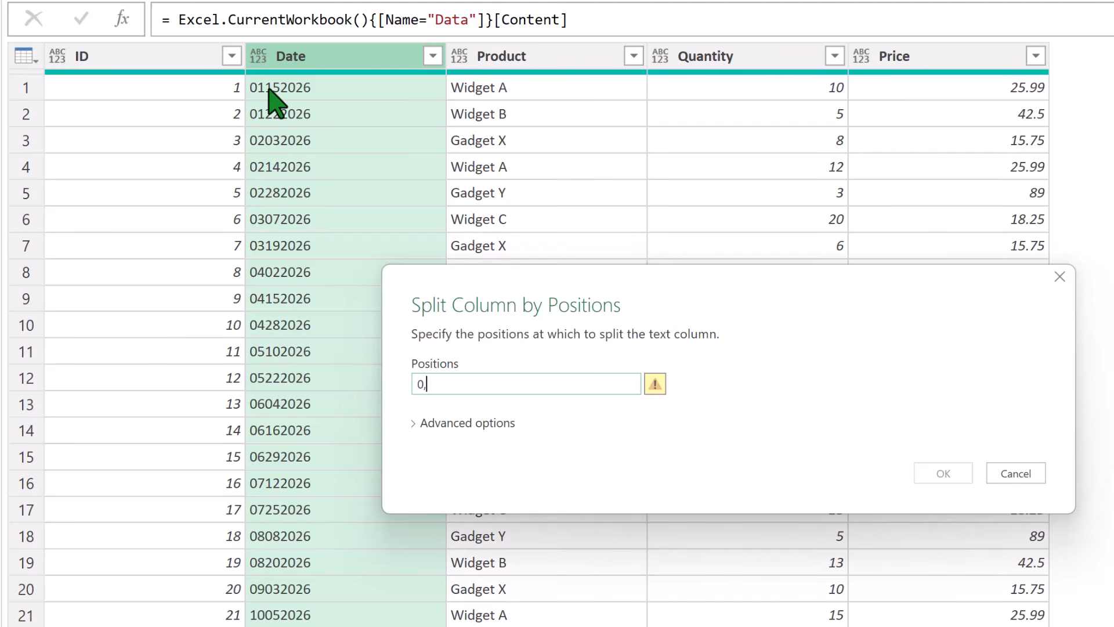
text(2,)
text(4)
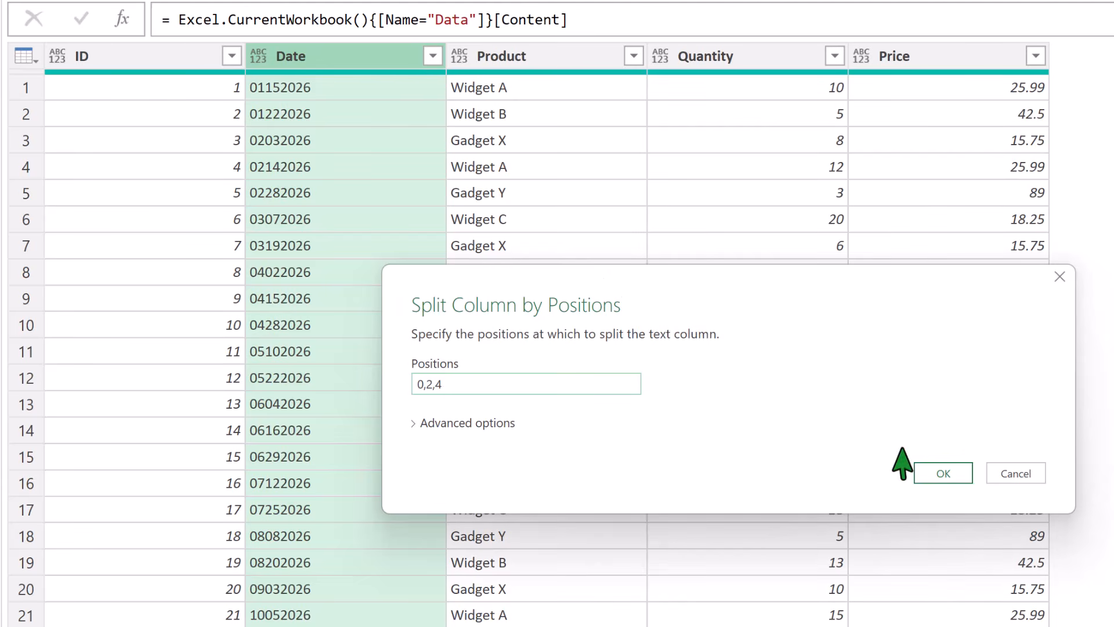
click(944, 473)
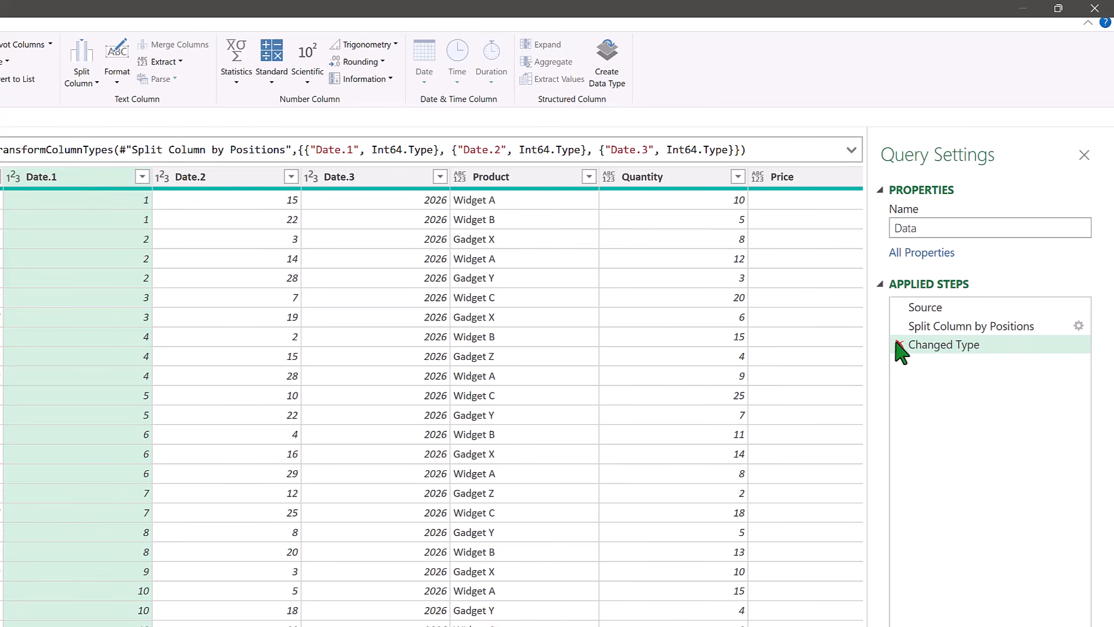
click(899, 346)
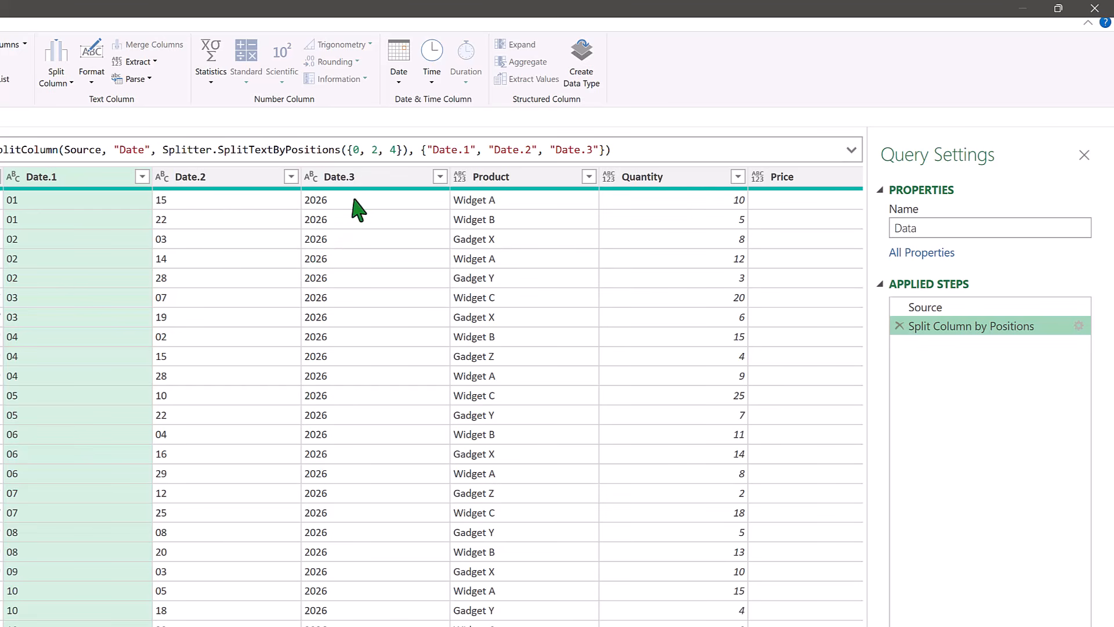
- Merge the Date.3, Date.1 and Date.2 columns in that order, using a custom "-" separator and the new column name Date
click(375, 180)
key(ctrl)
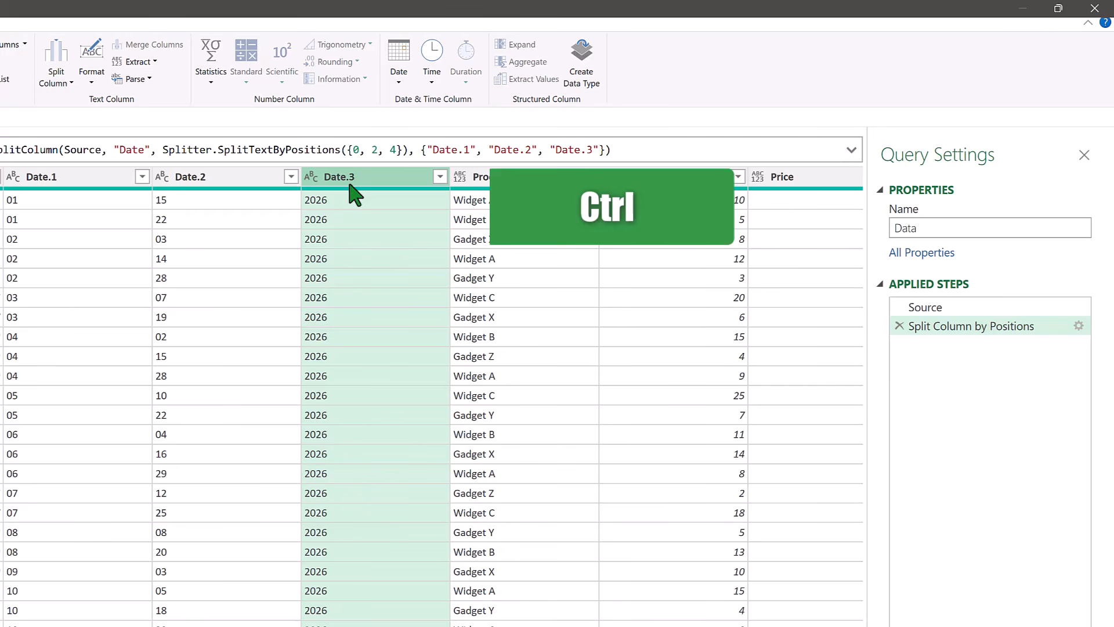
ctrl+click(96, 184)
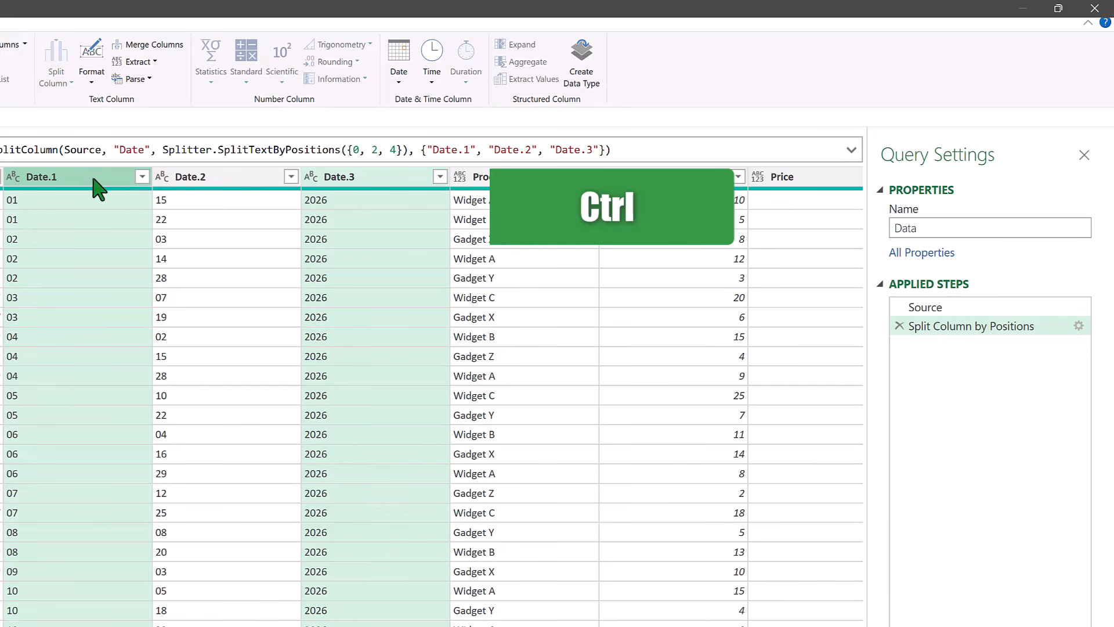
ctrl+click(214, 183)
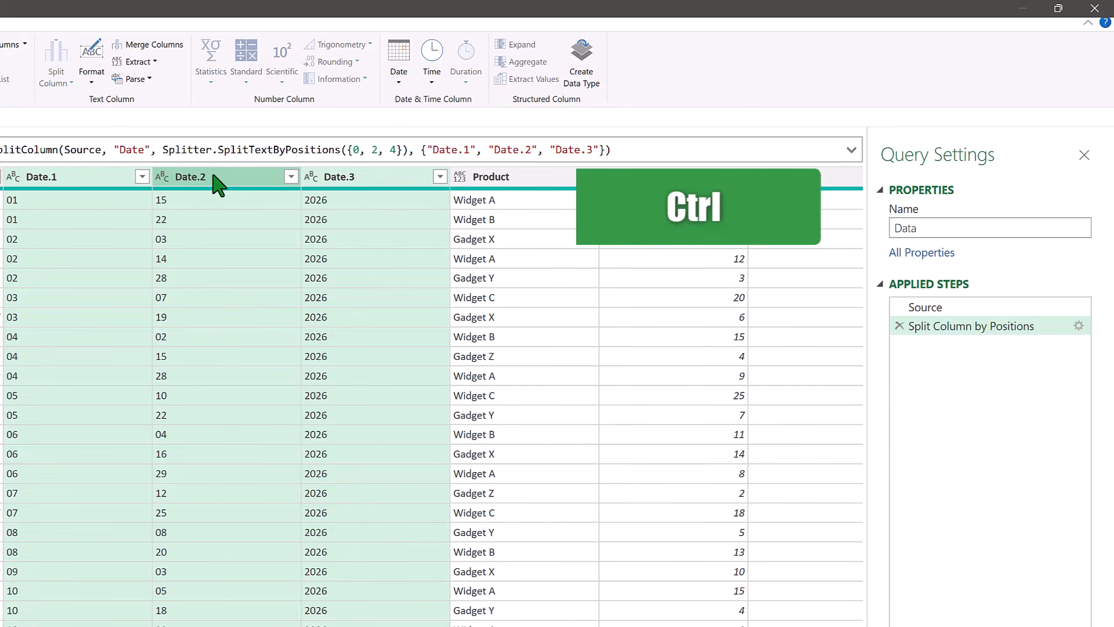
click(139, 45)
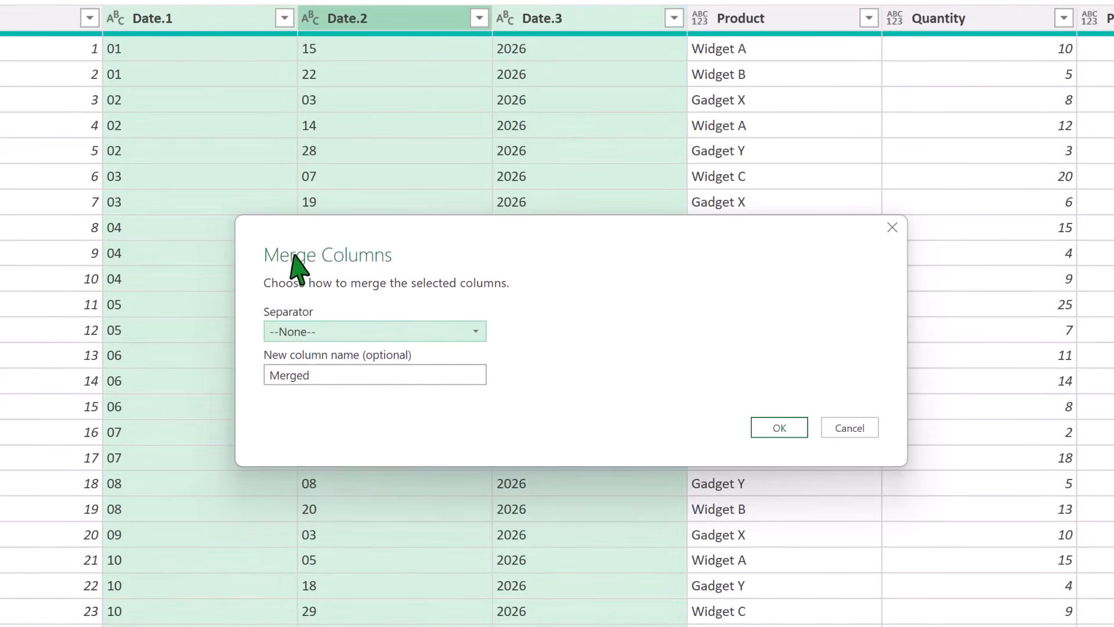
click(473, 332)
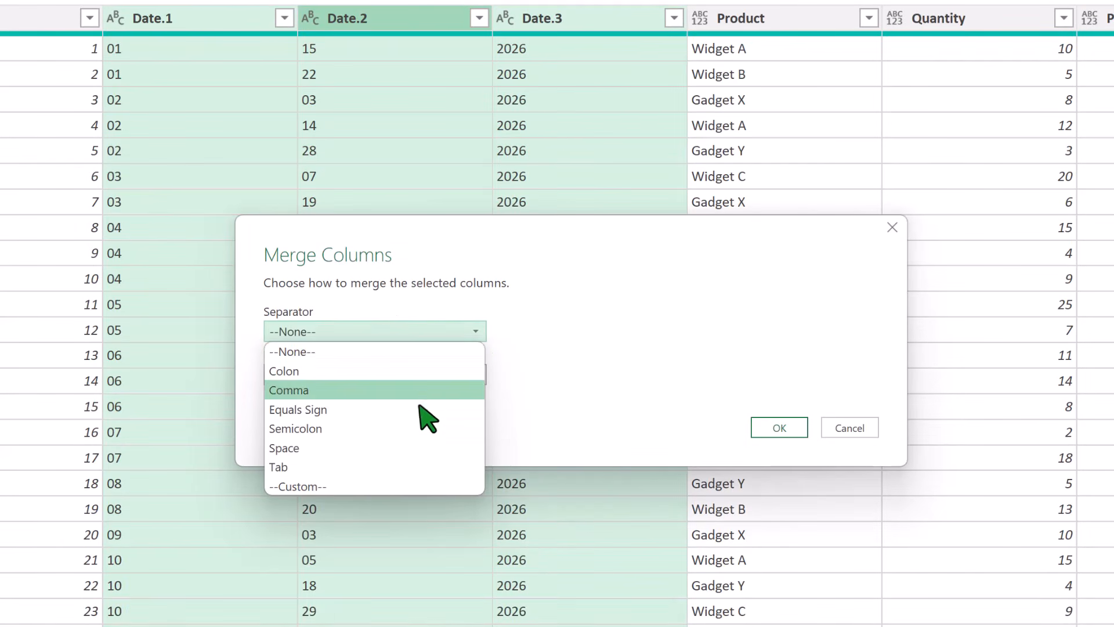
click(348, 487)
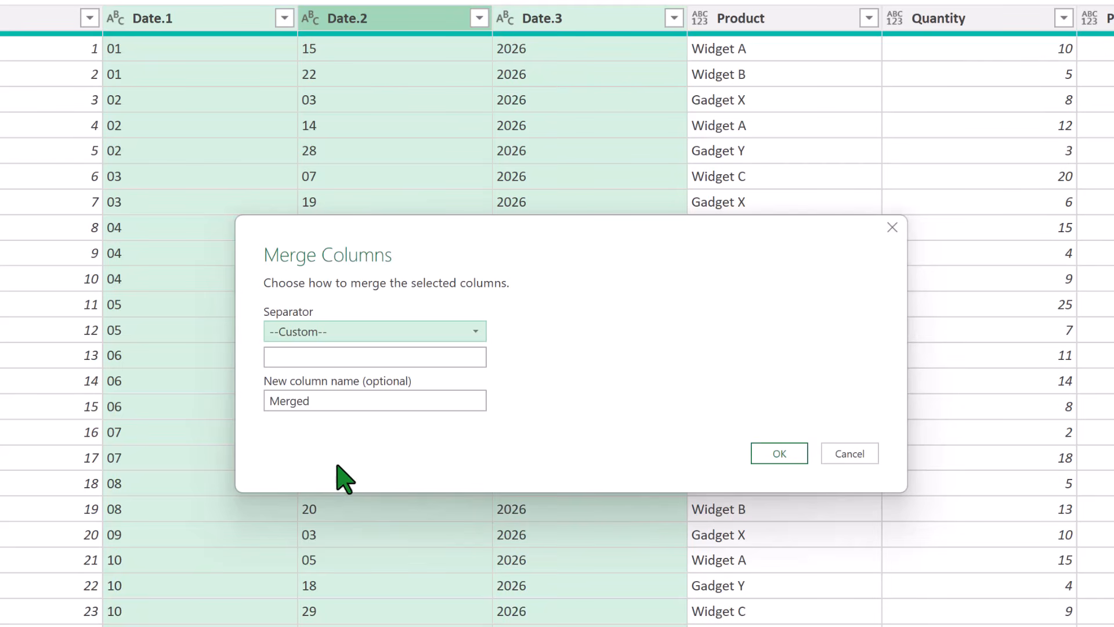
click(332, 357)
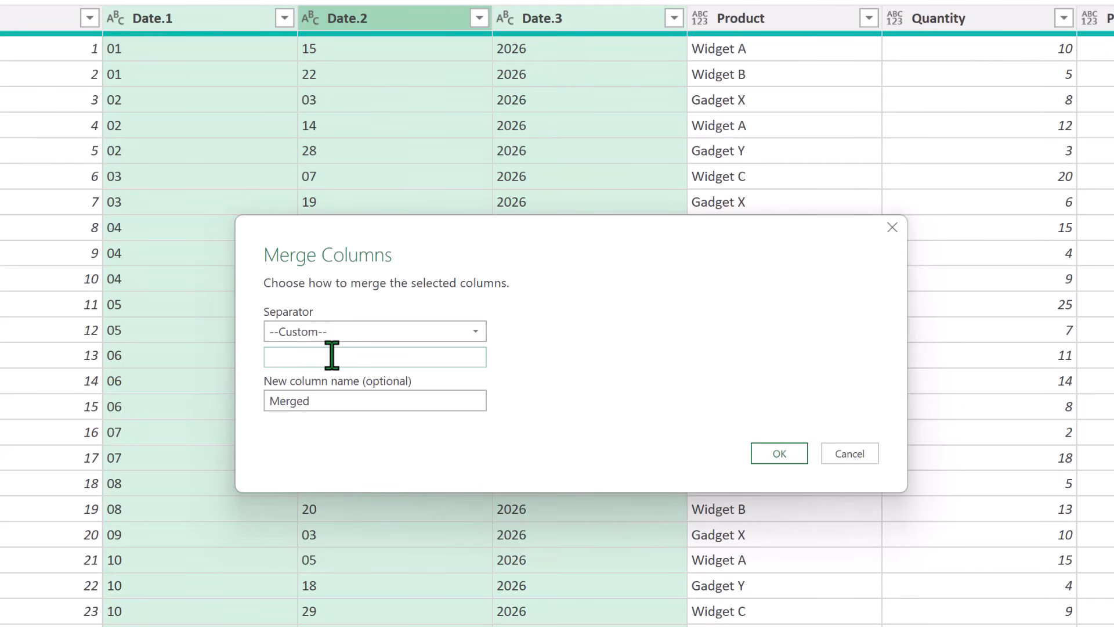
text(-)
double_click(363, 401)
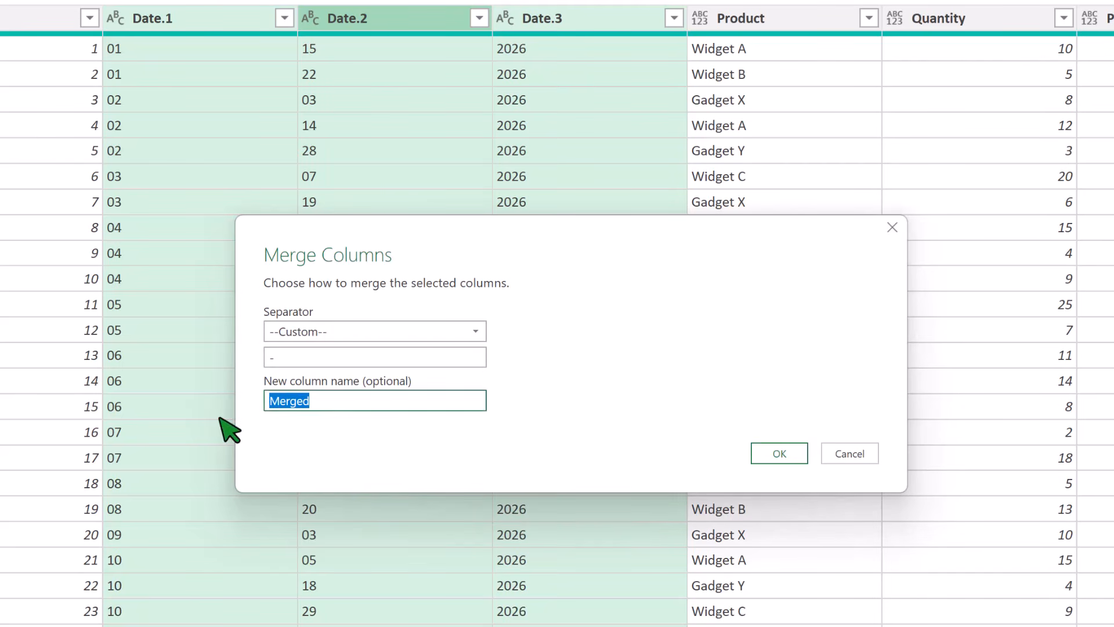
text(Date)
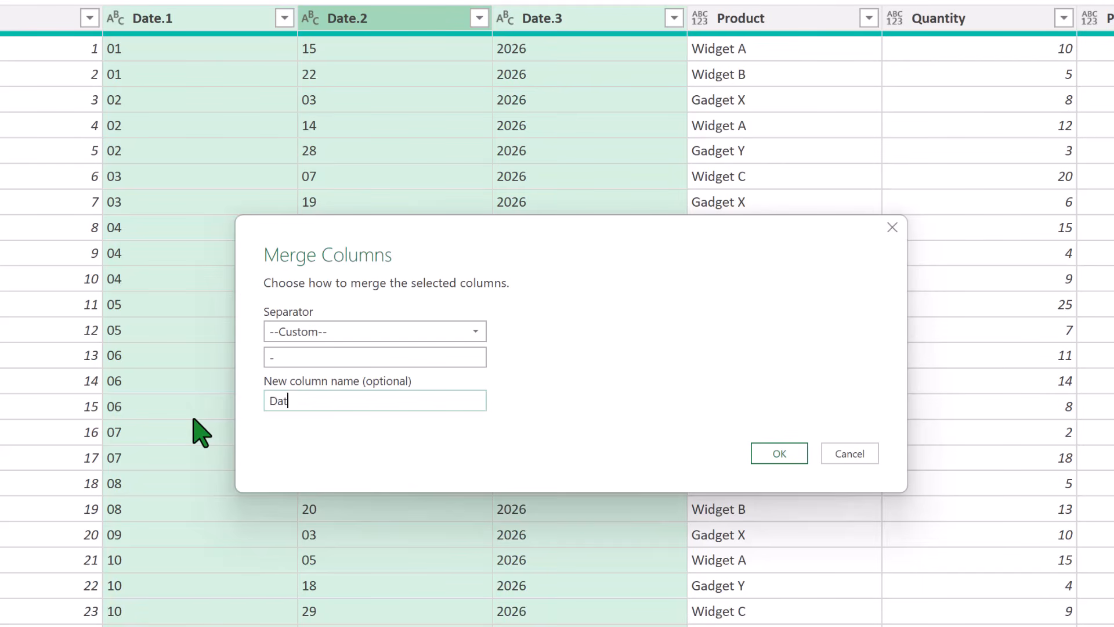
click(773, 456)
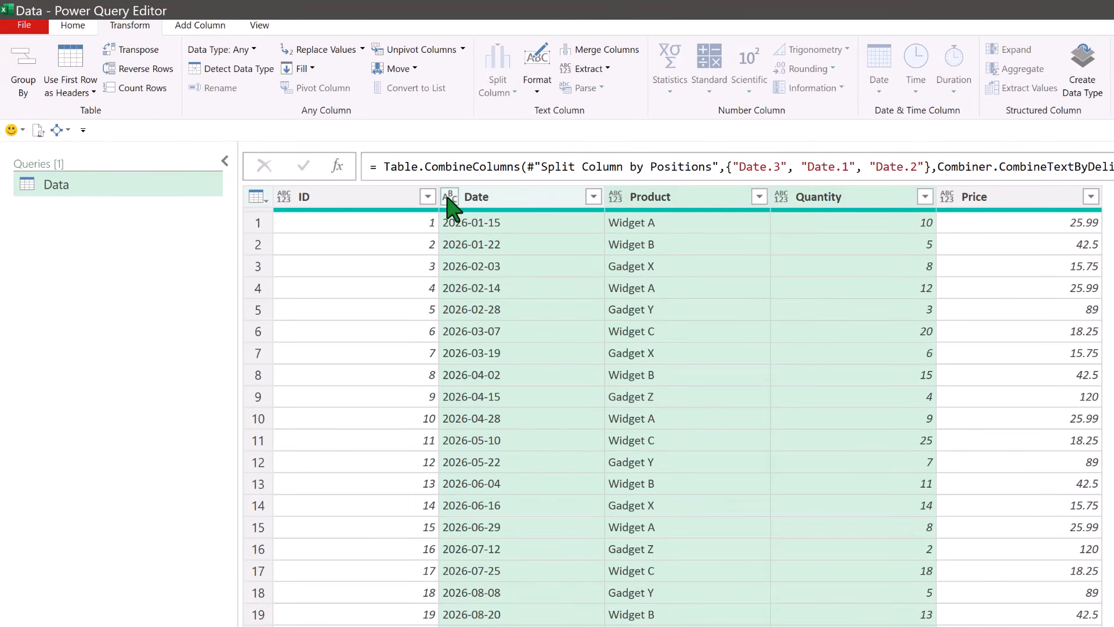
- Change the merged Date column's data type to Date
click(450, 198)
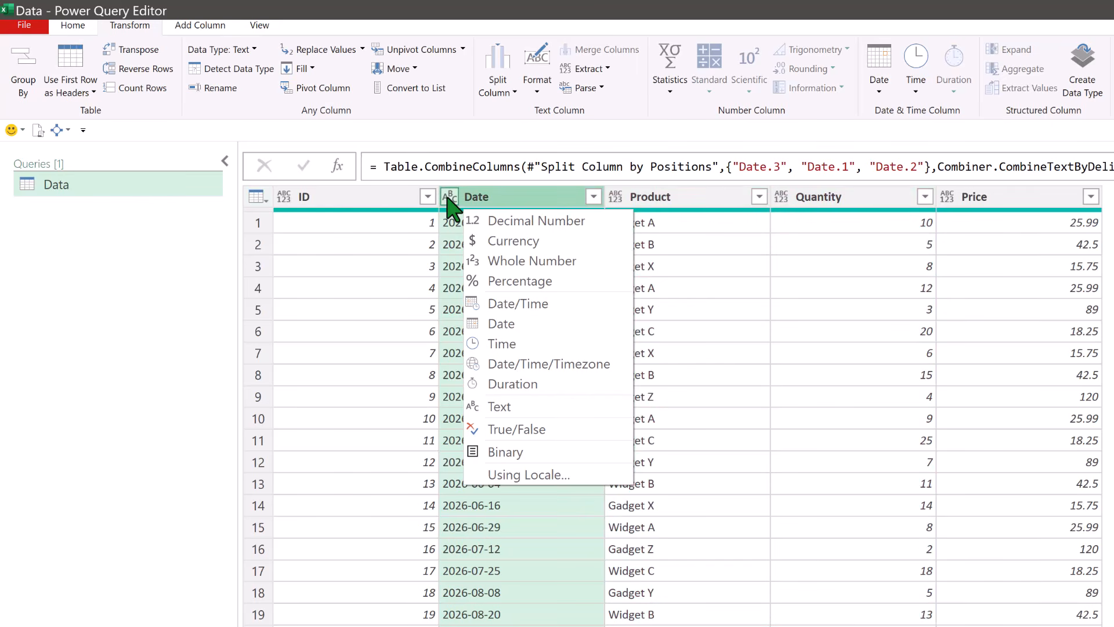
click(514, 326)
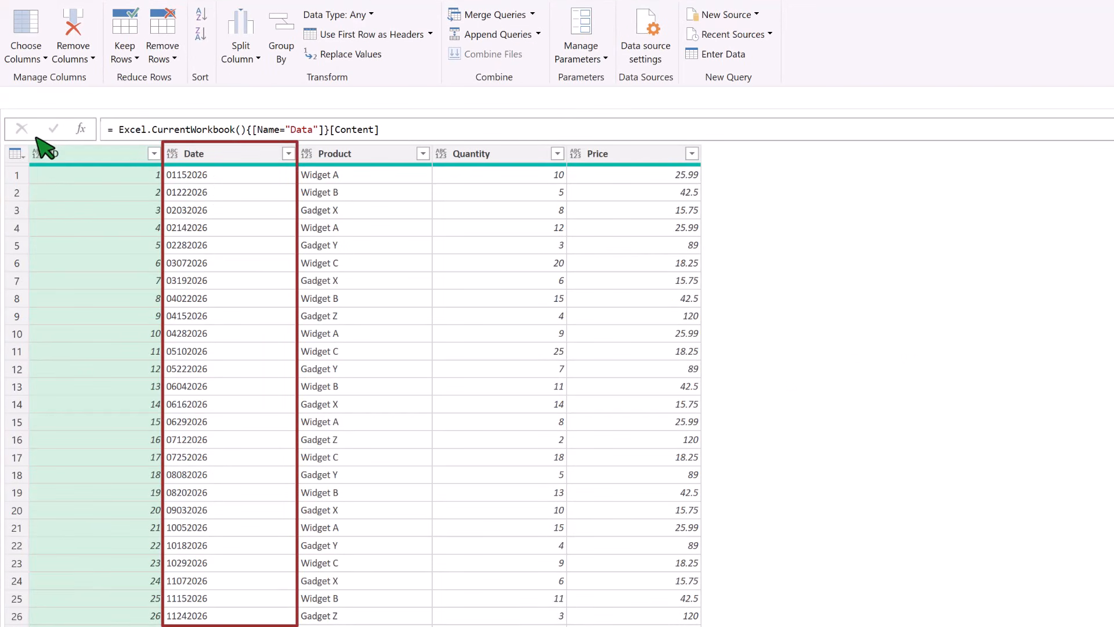
- Add a custom step after Source in the unsplit query and wrap its Source reference in Table.TransformColumns( )
click(81, 128)
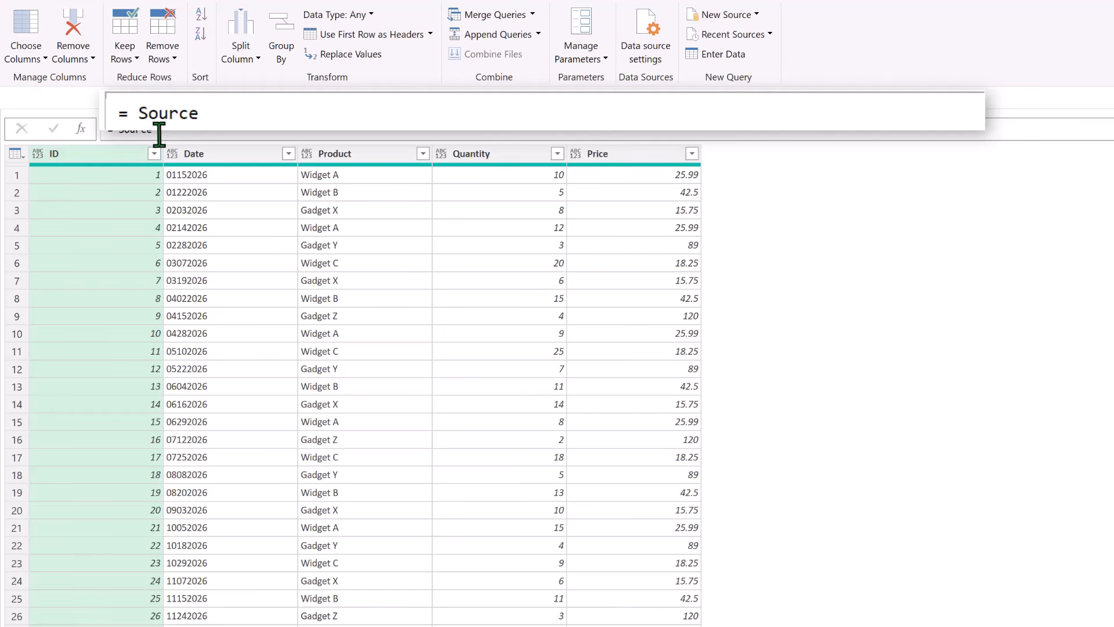
click(118, 129)
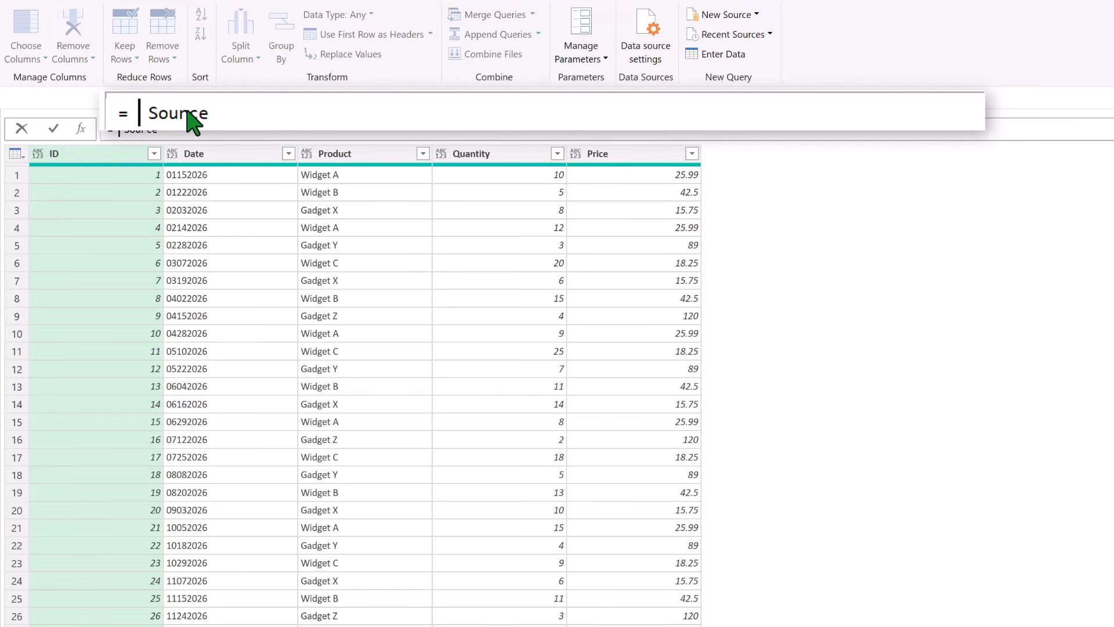
text(Table)
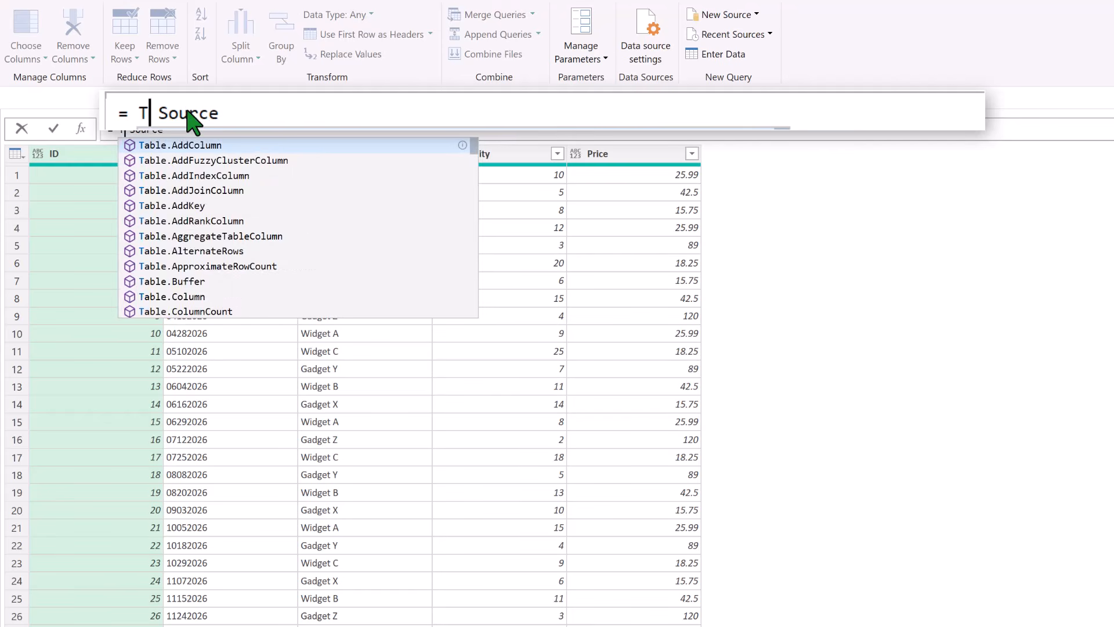
text(.)
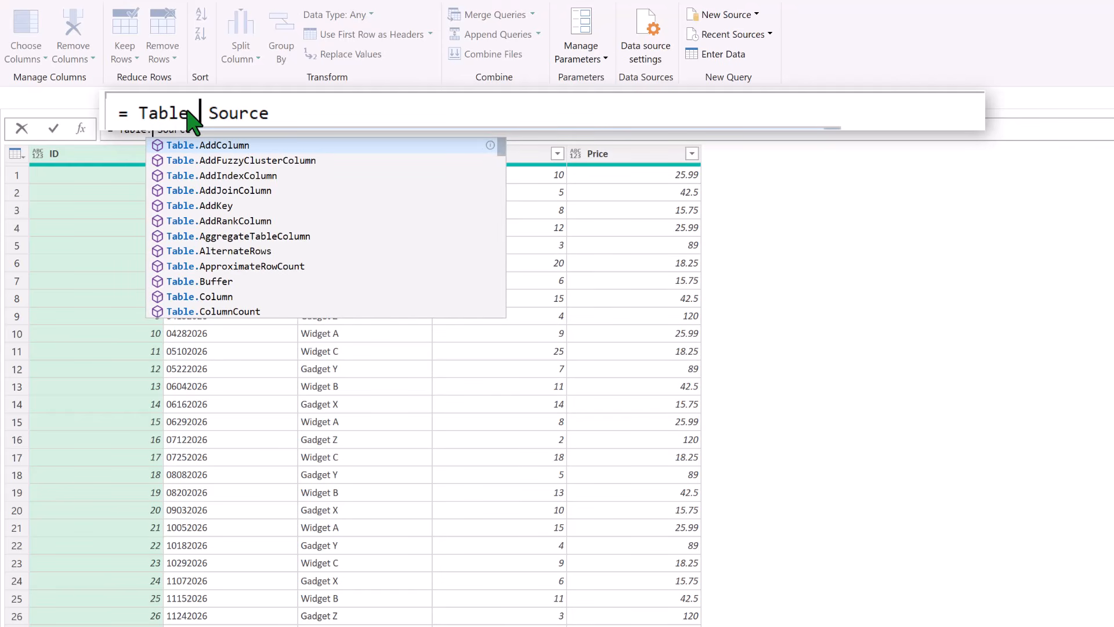
text(TransformColumns)
key(Tab)
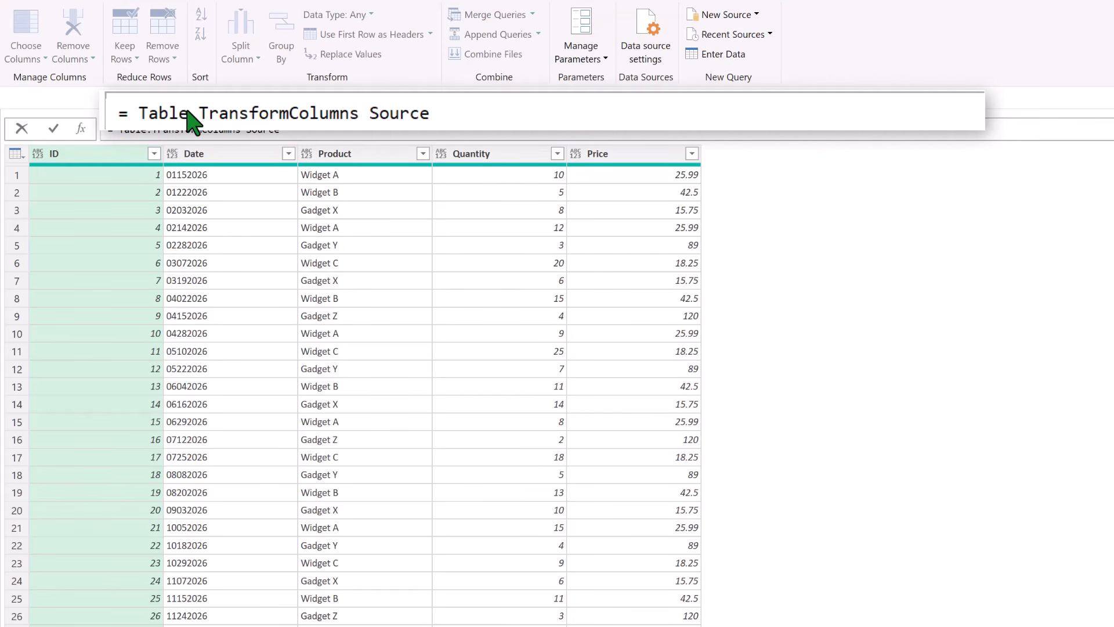
key(ctrl+shift+Right)
text(()
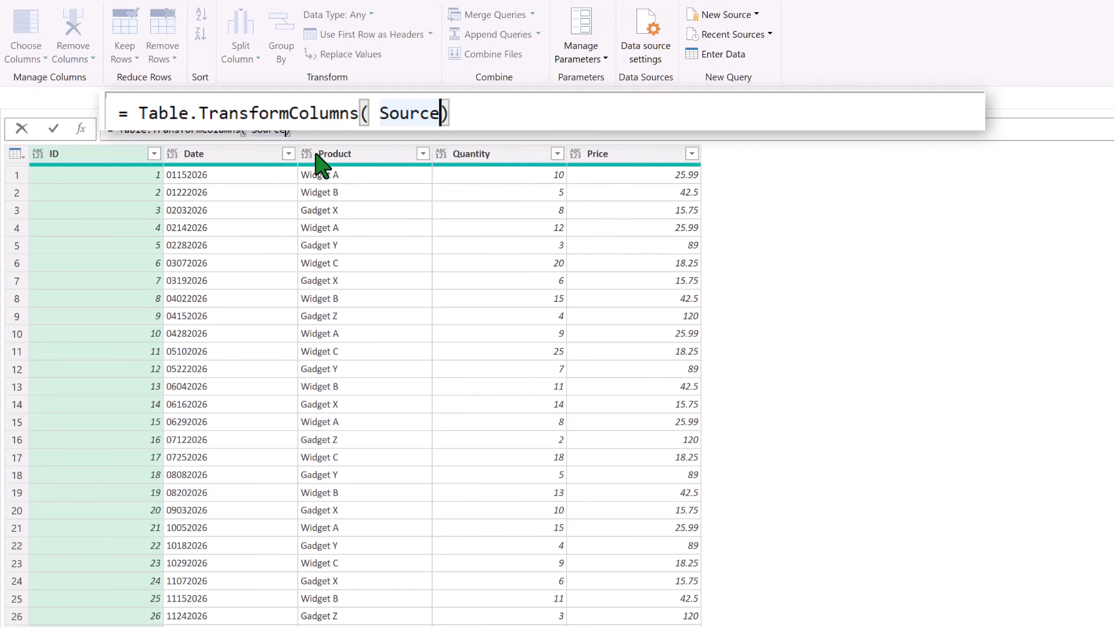
text(,)
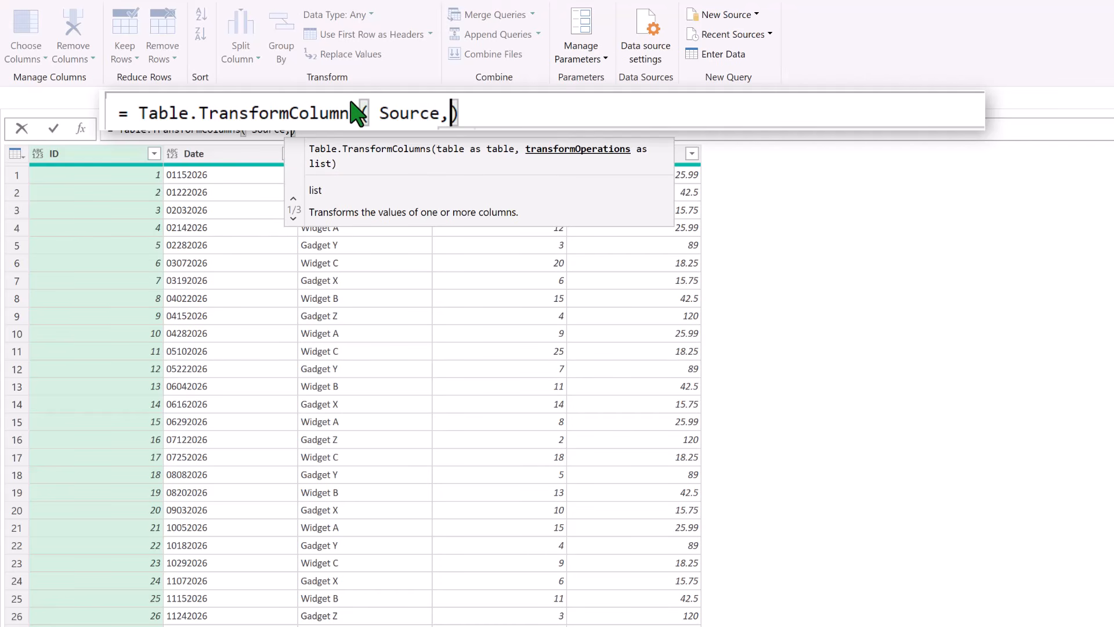
- Add the second argument {"Date",each } after Source in the Table.TransformColumns formula
text({)
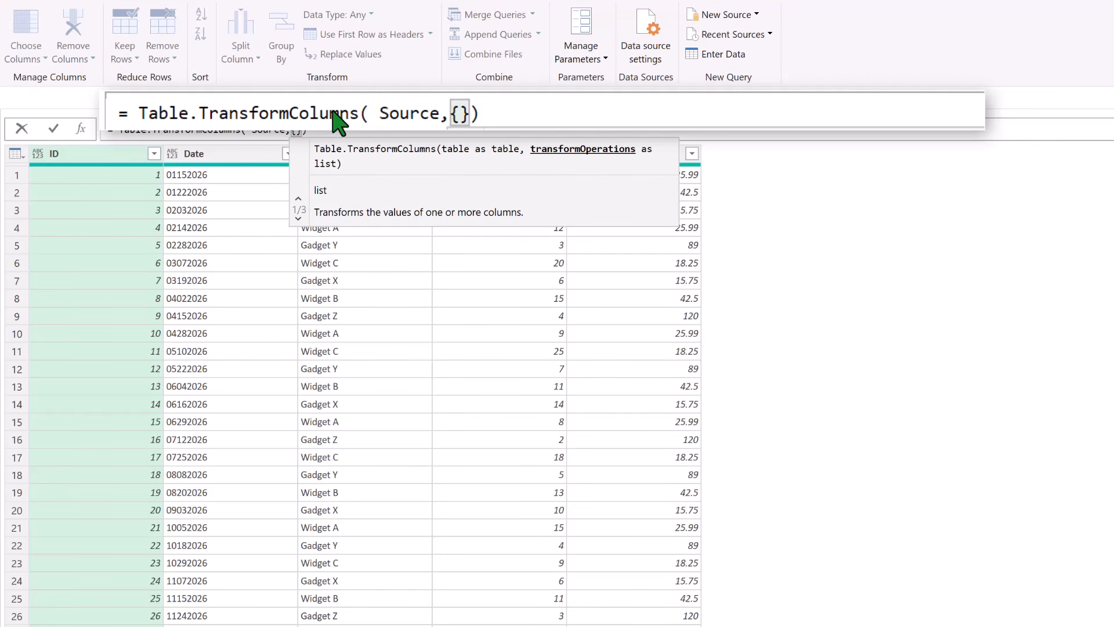
text(")
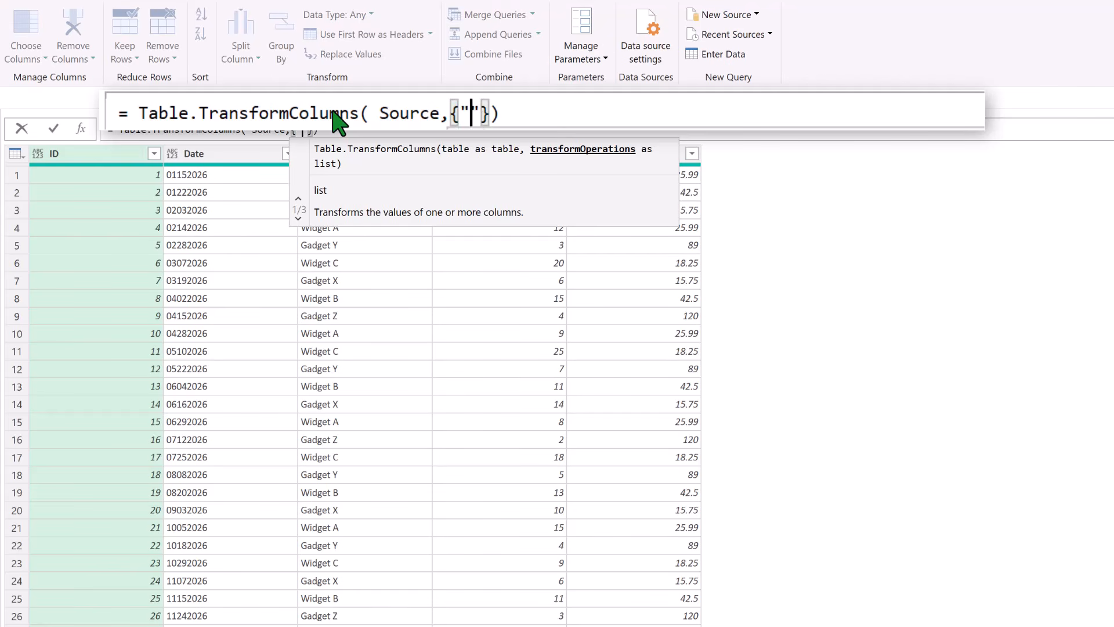
text(Date")
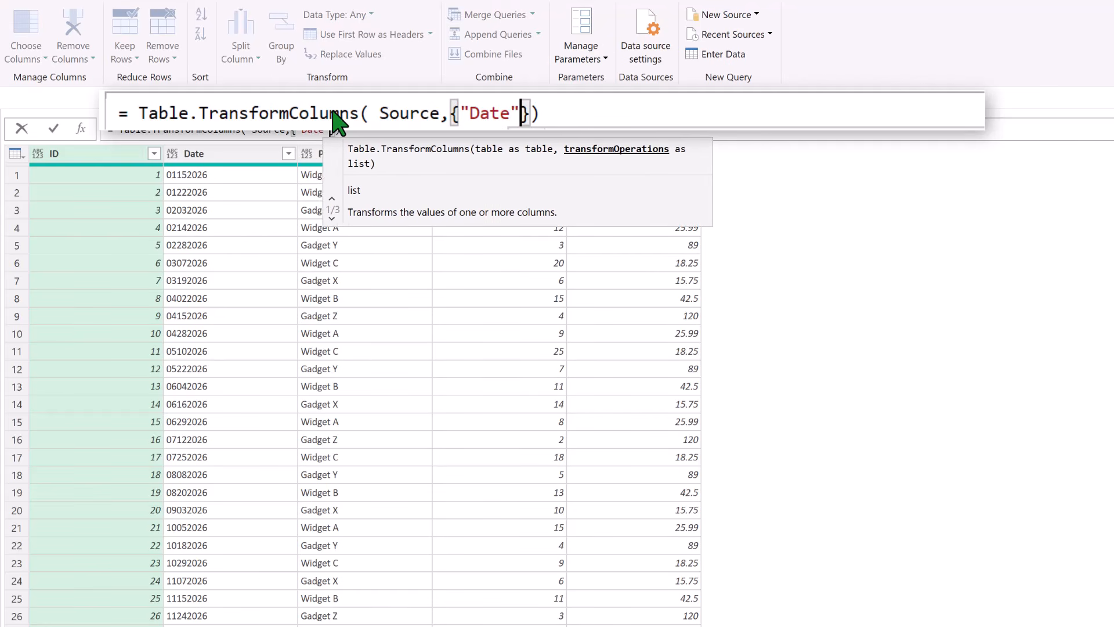
text(,)
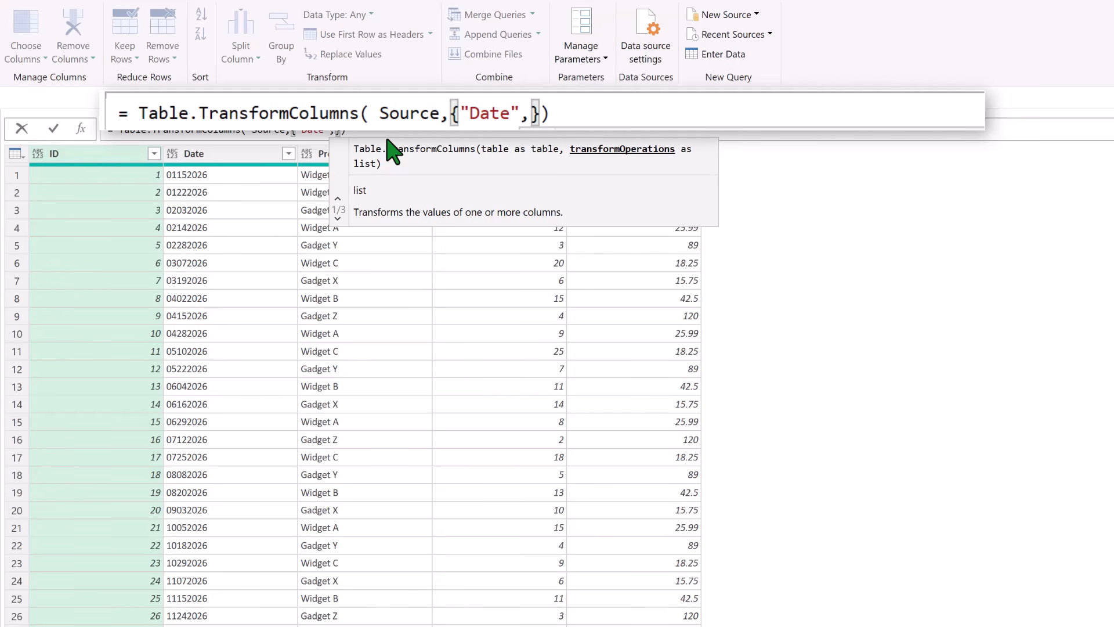
text(each)
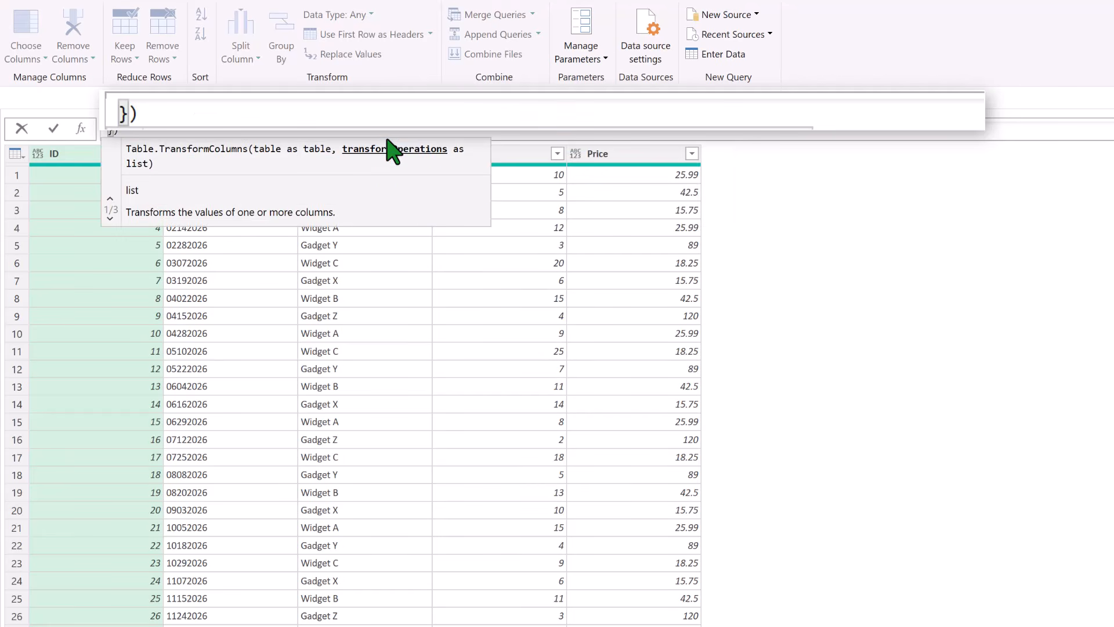
- Expand the formula bar and insert #date( ) on the line below each, with its closing parenthesis on a new line
click(1099, 148)
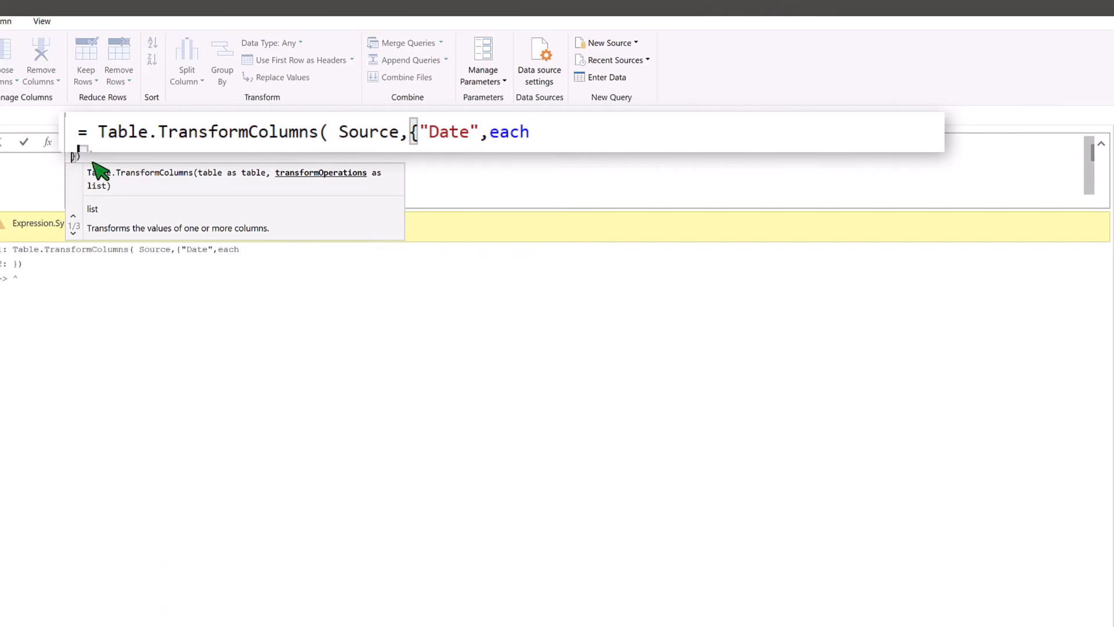
click(73, 217)
click(77, 160)
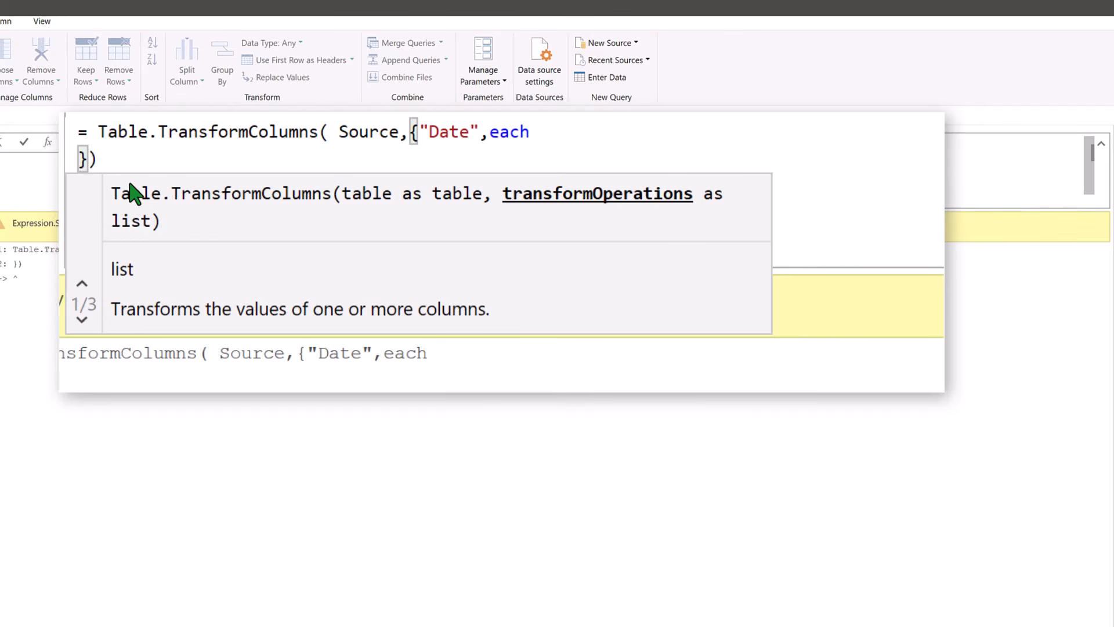
text(#date)
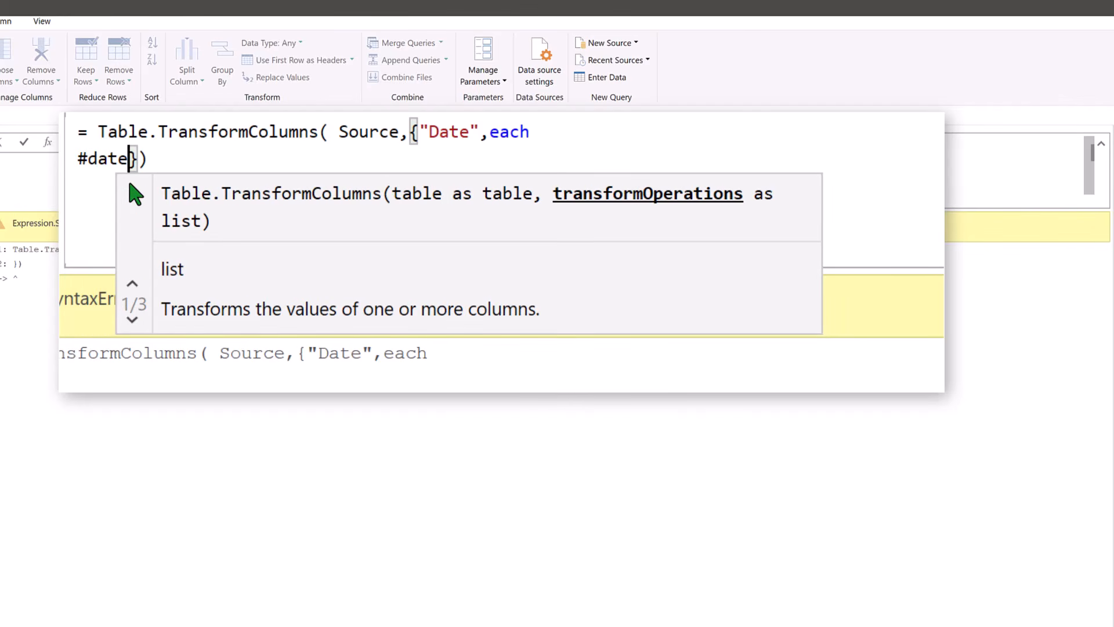
text(()
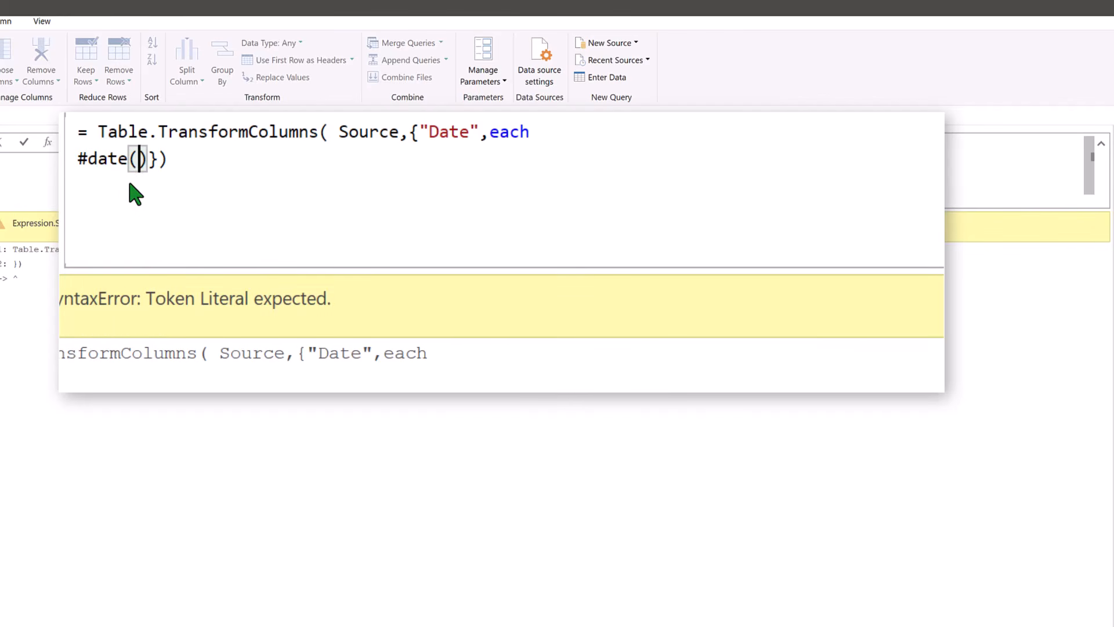
key(shift+Return)
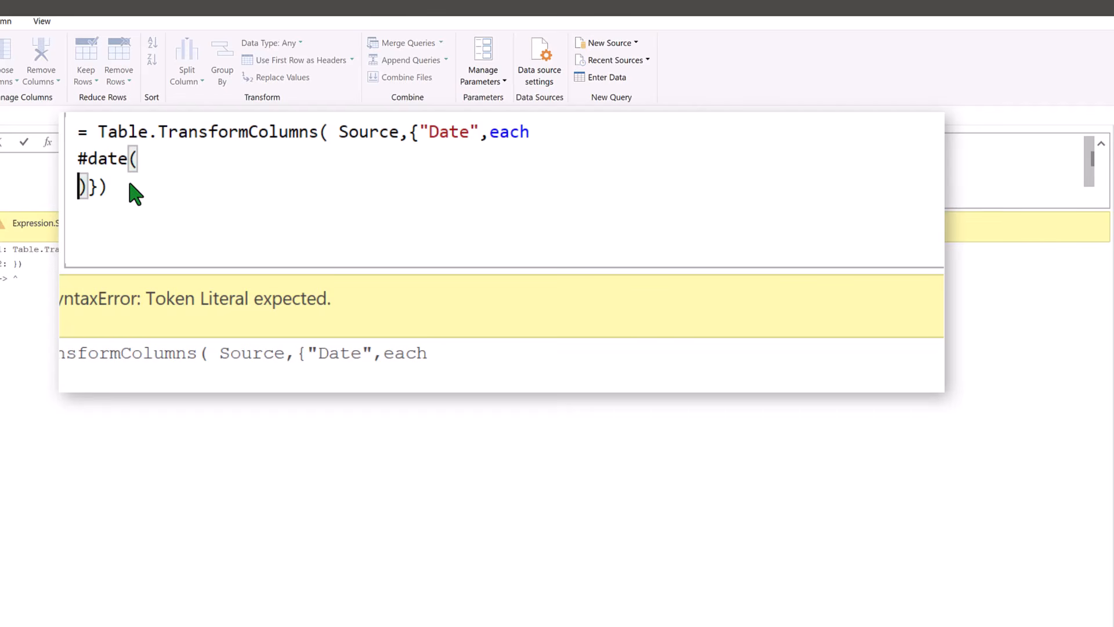
- Enter Number.FromText(Text.Range(_,4,4)), as the first argument inside #date
text(Num)
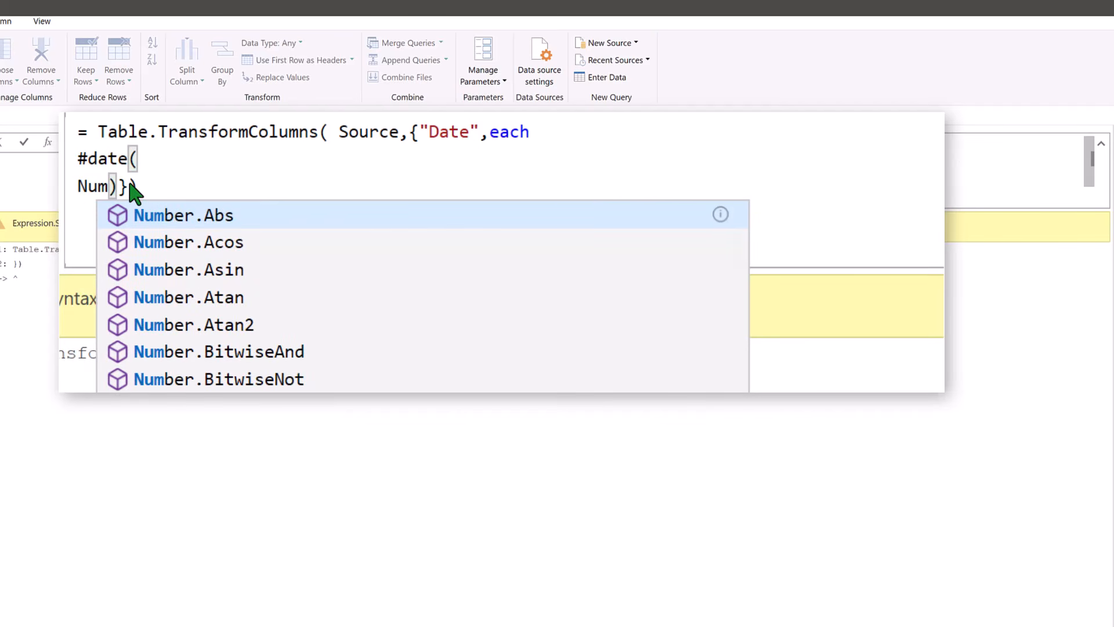
text(ber.from)
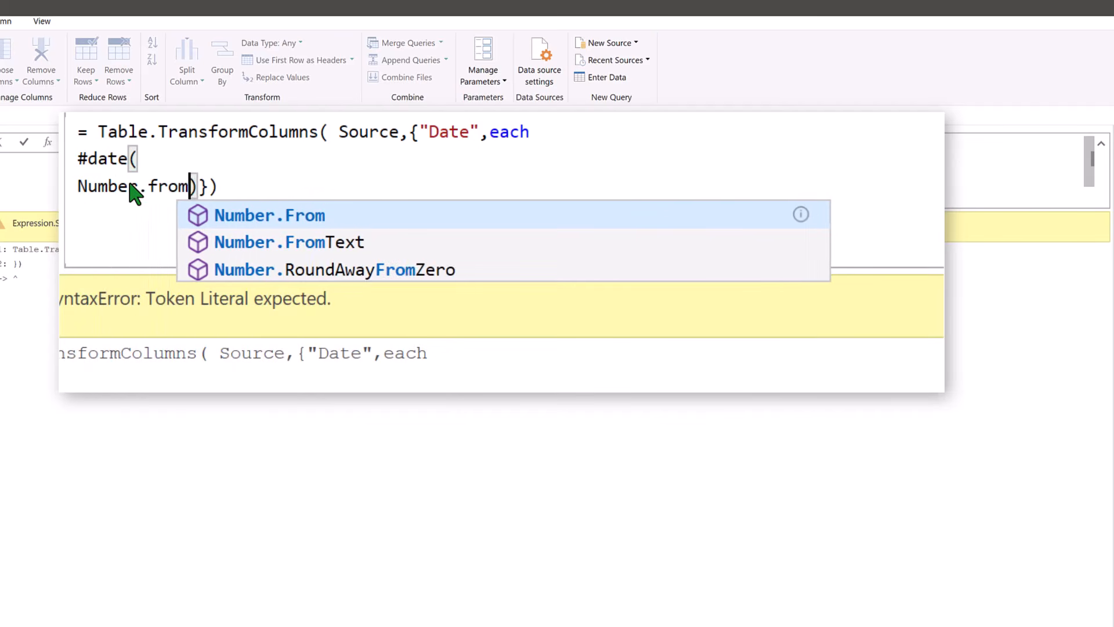
text(text()
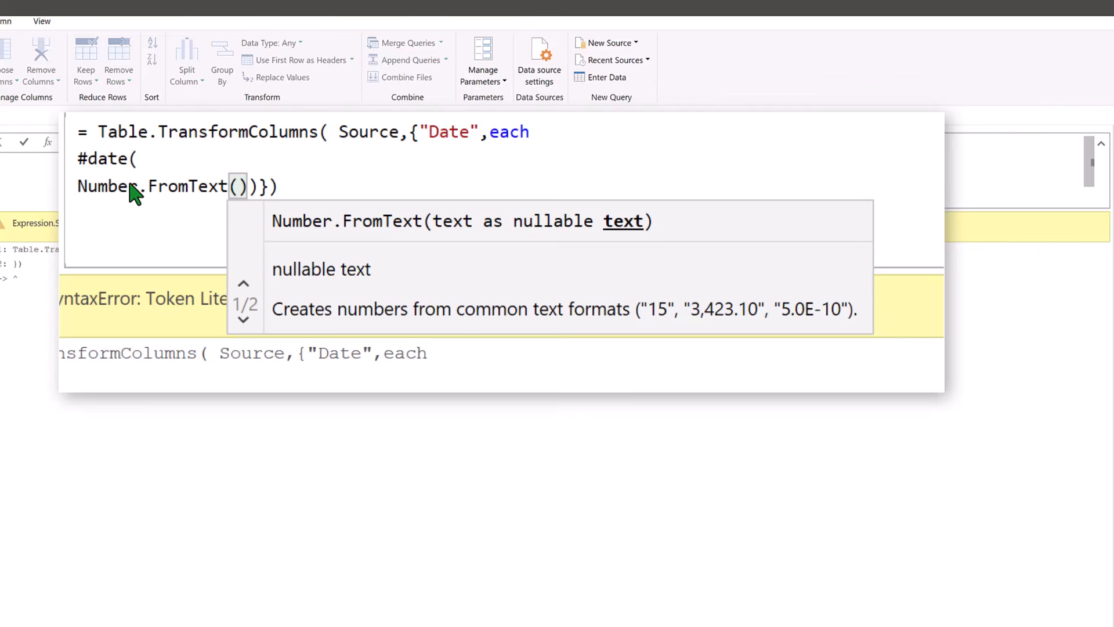
text(Text.Ra)
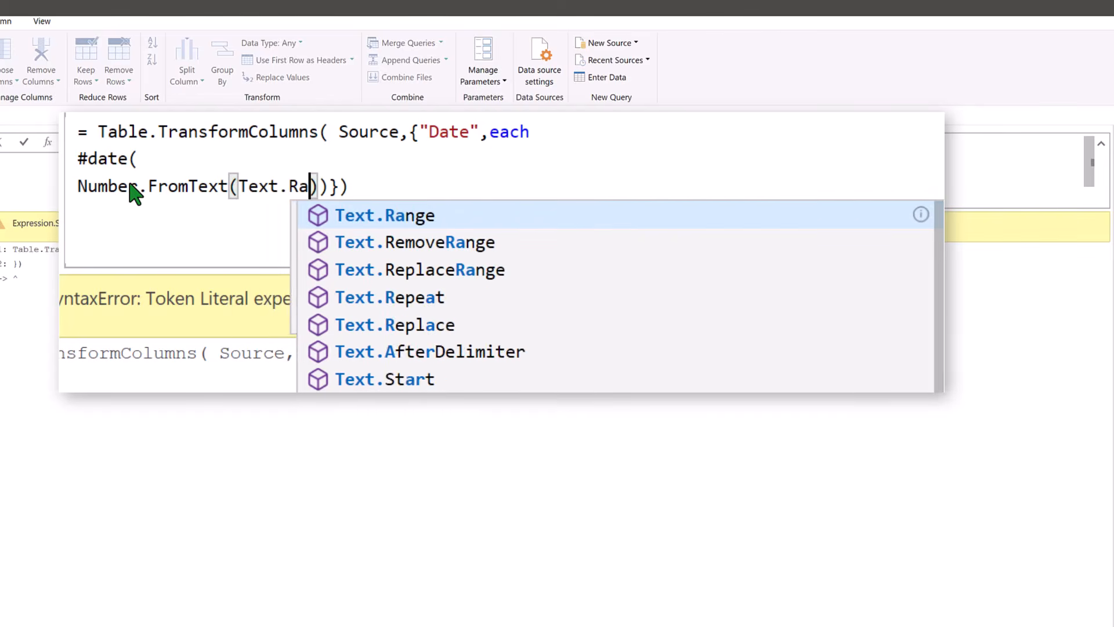
text(nge()
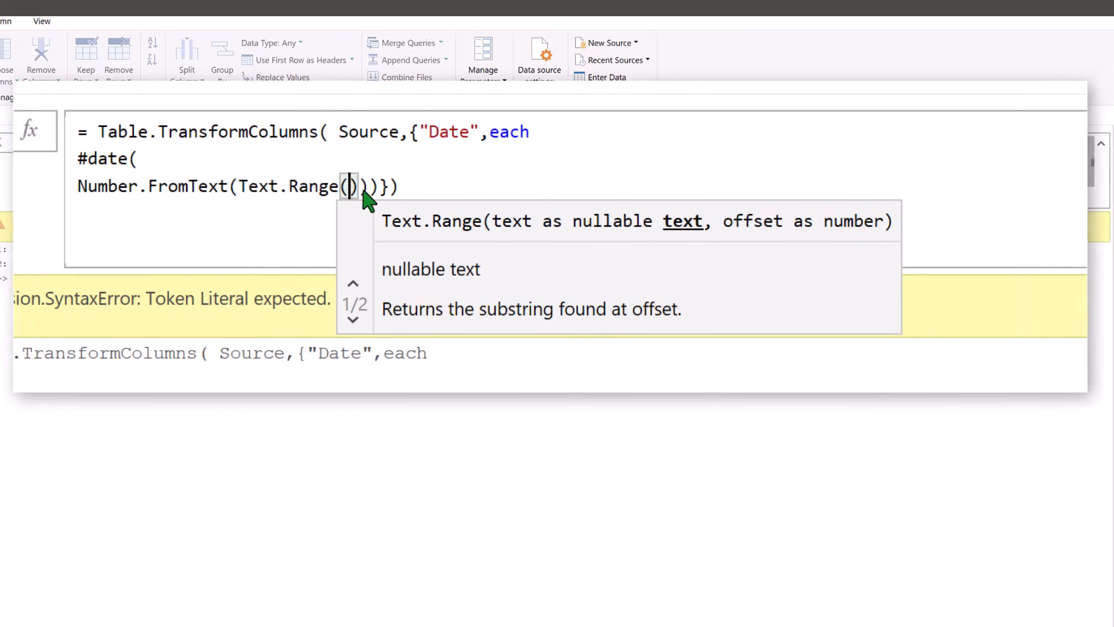
text(_)
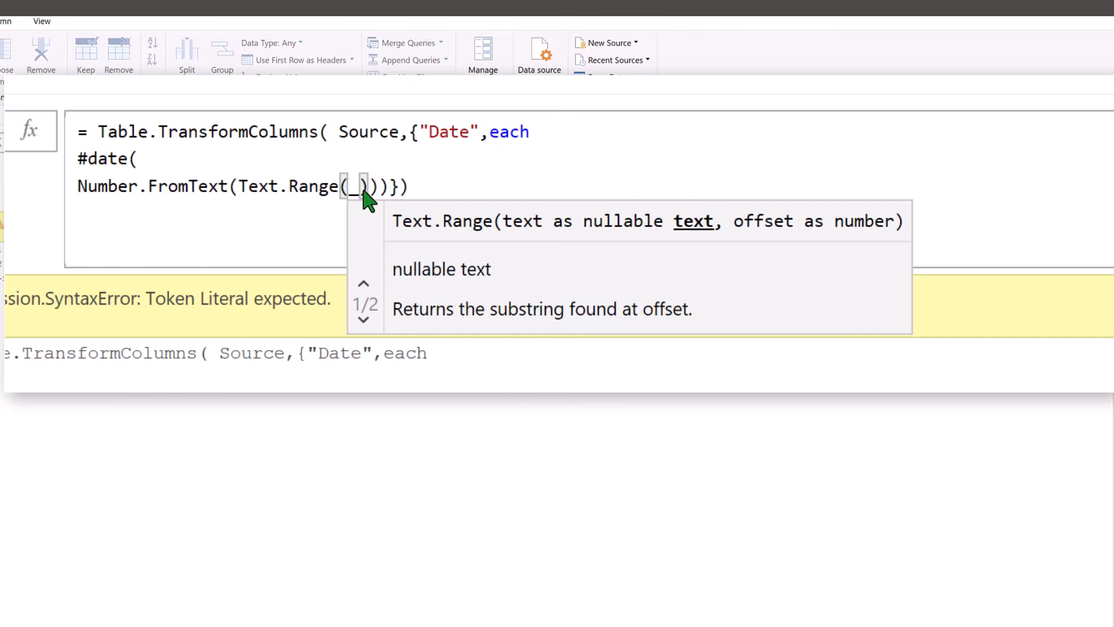
text(,)
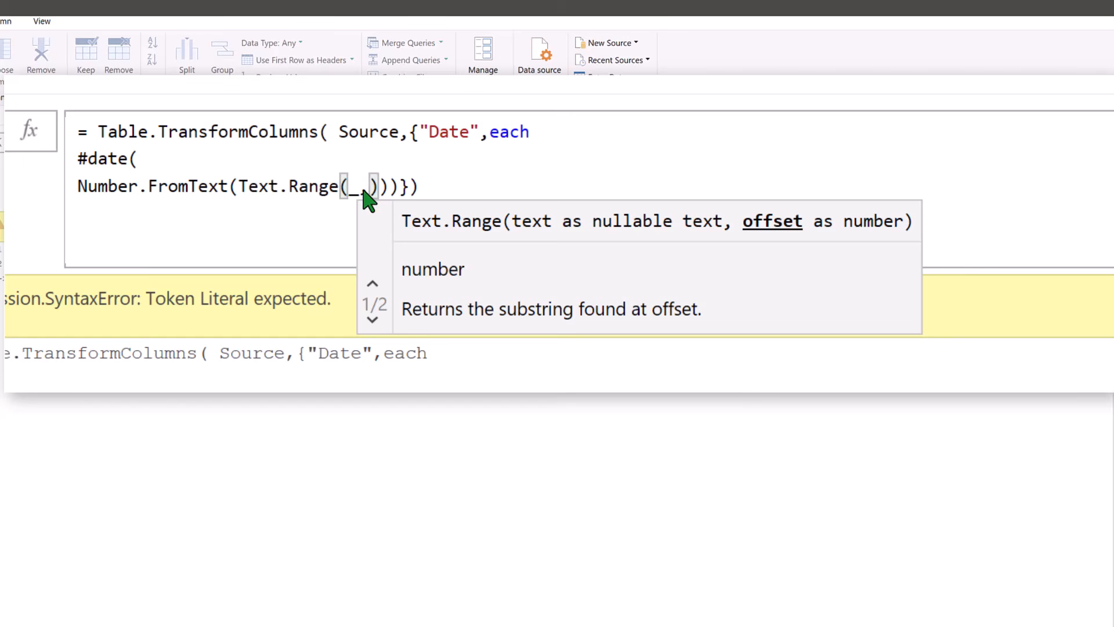
text(4)
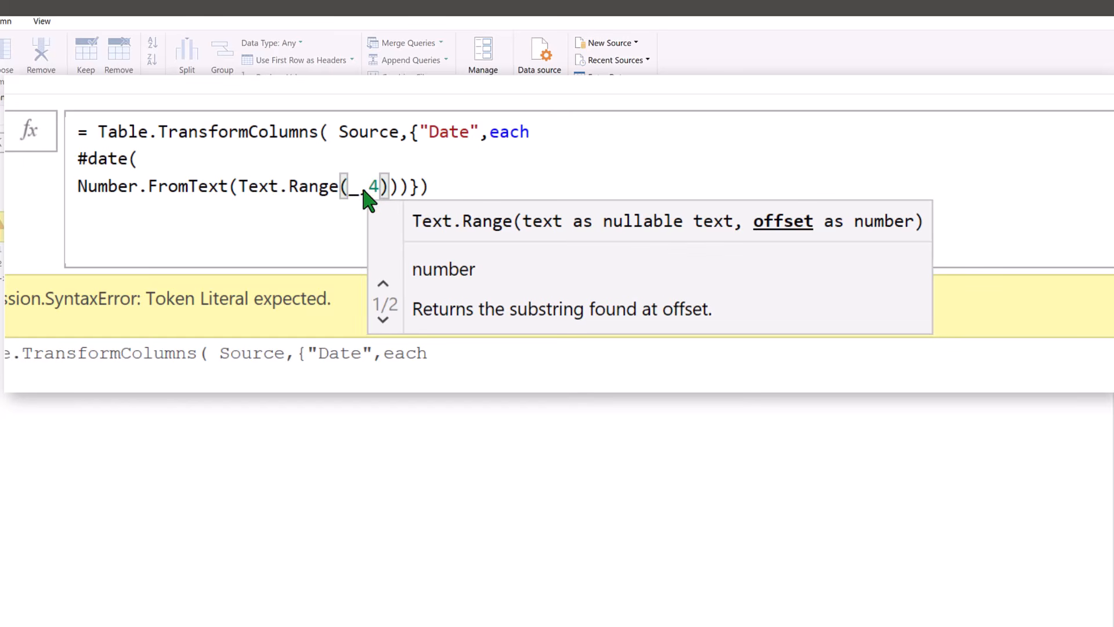
text(,4)
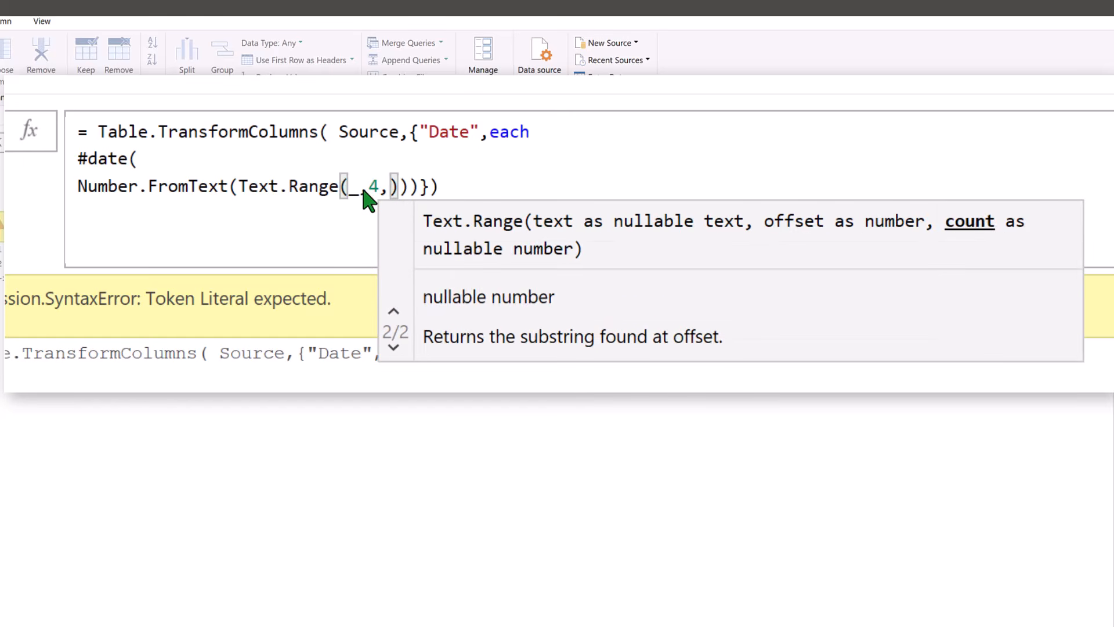
text()),)
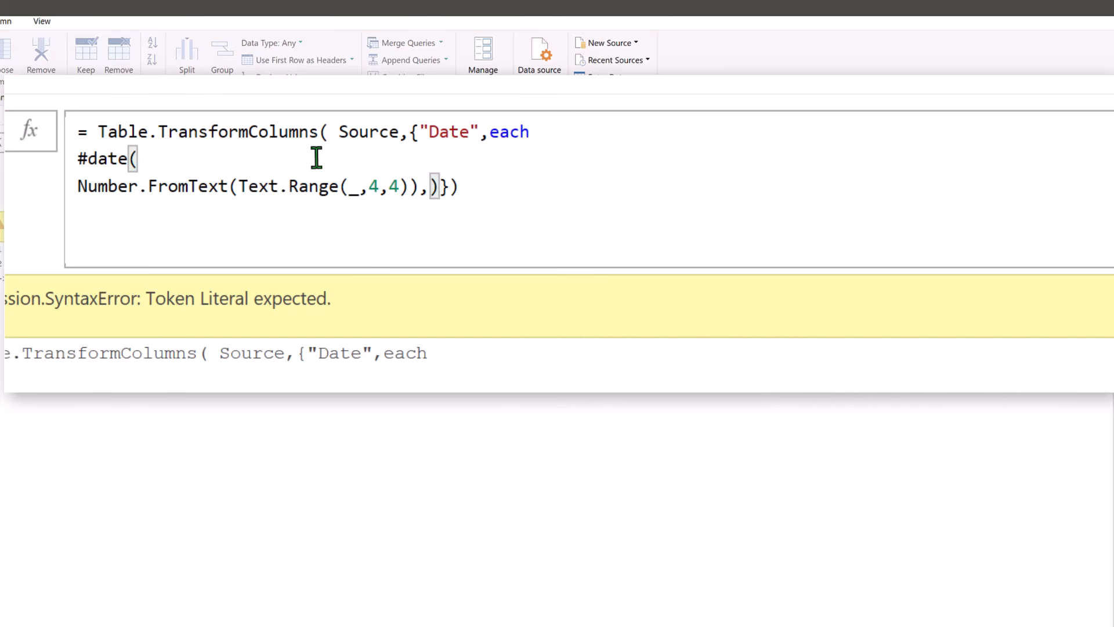
- Insert a blank line before the closing parenthesis of #date and append the comment //Year to the first argument
key(Return)
key(Return)
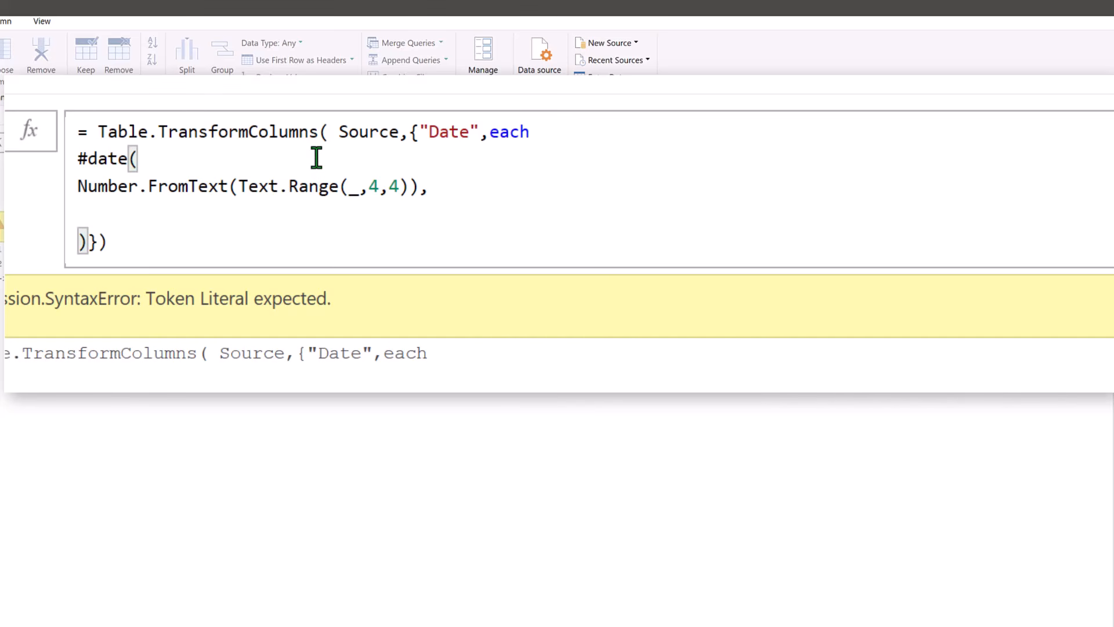
key(Up)
key(Up)
key(End)
text(//Year)
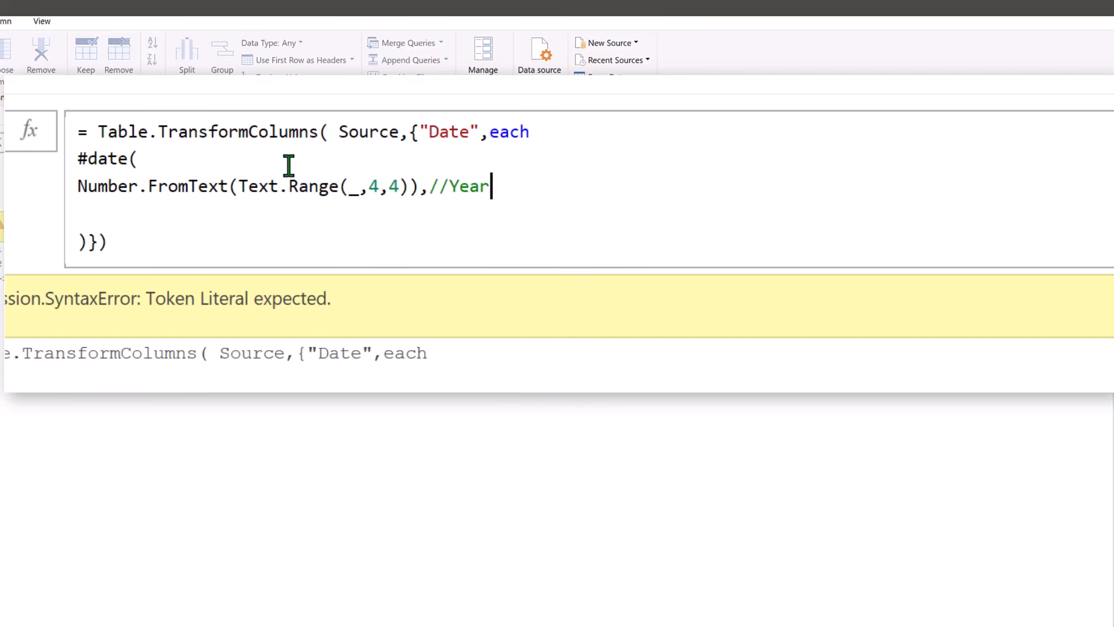
- Duplicate the year line's expression below it, set its Text.Range offset and count to 0,2, and complete its comment as //Month
drag(288, 166, 56, 168)
key(ctrl+c)
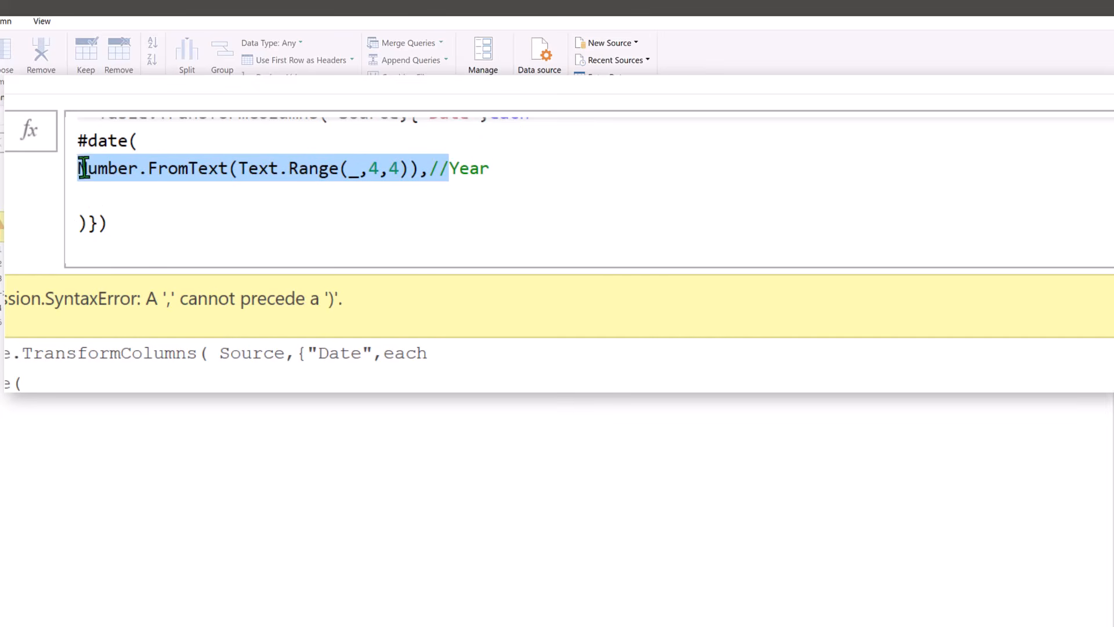
key(Down)
key(ctrl+v)
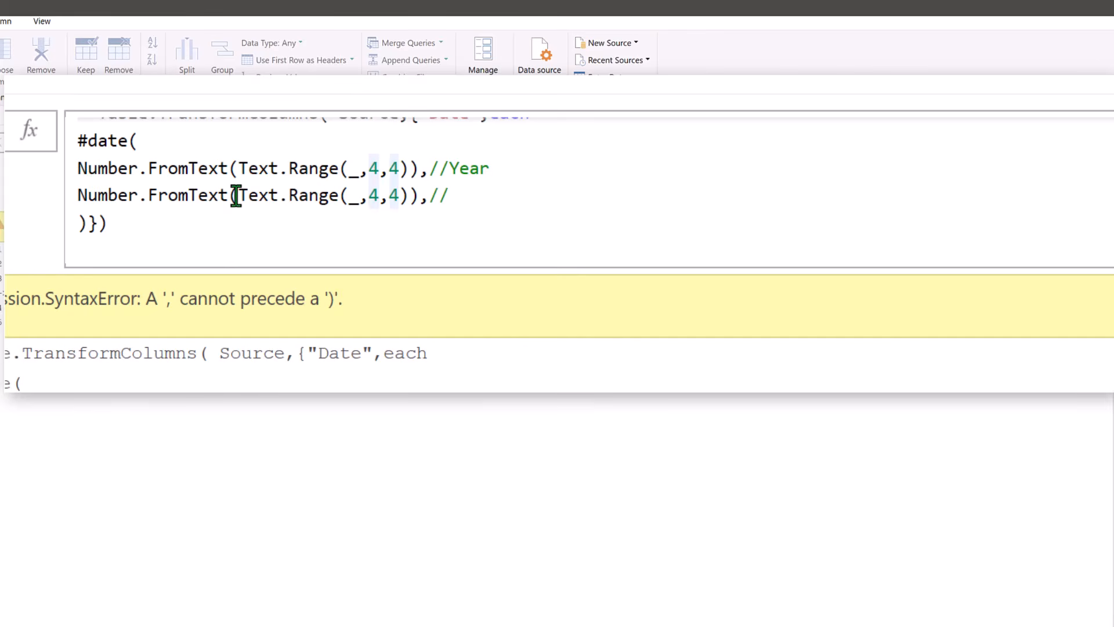
key(Delete)
text(0)
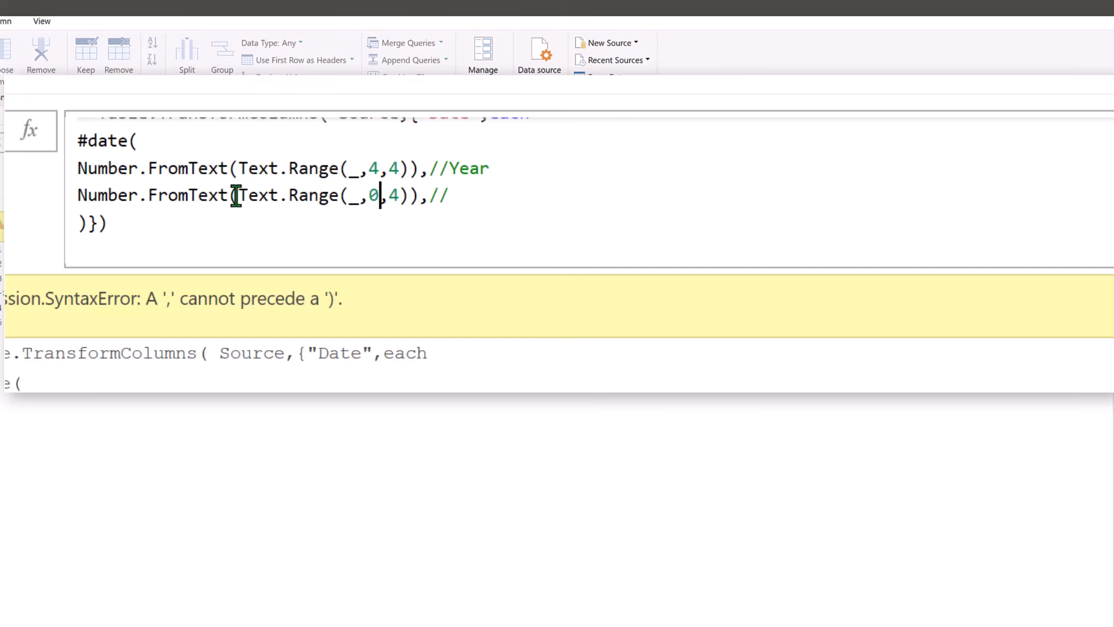
key(Right)
key(shift+Right)
text(2)
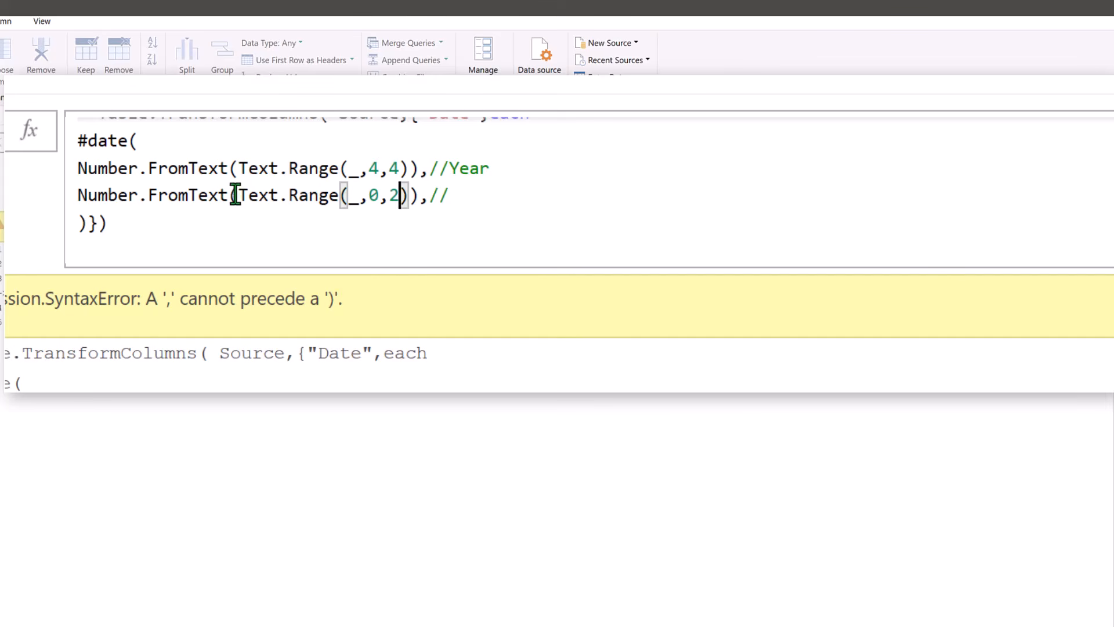
key(End)
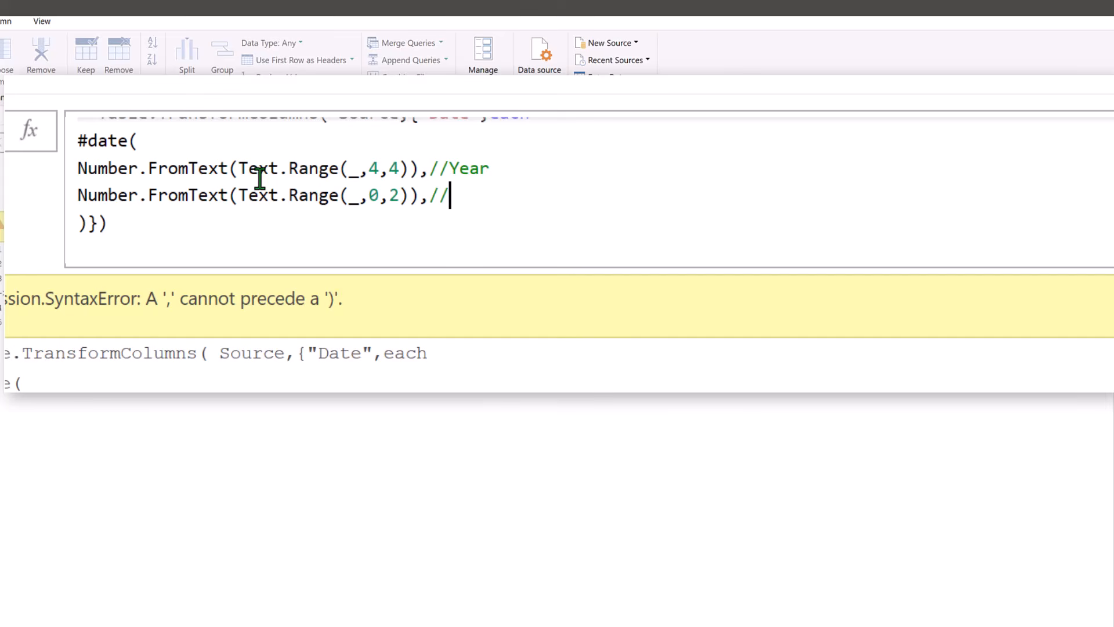
text(Month)
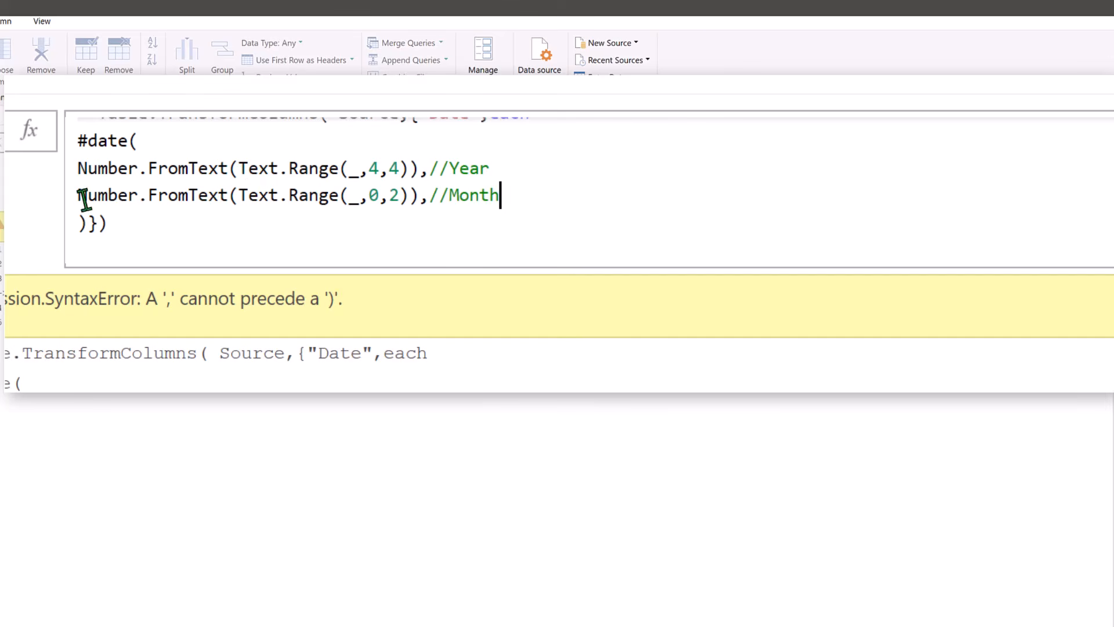
- Add a line below the month argument and paste the copied Number.FromText(Text.Range(_,4,4)),// expression into it
click(80, 223)
key(Return)
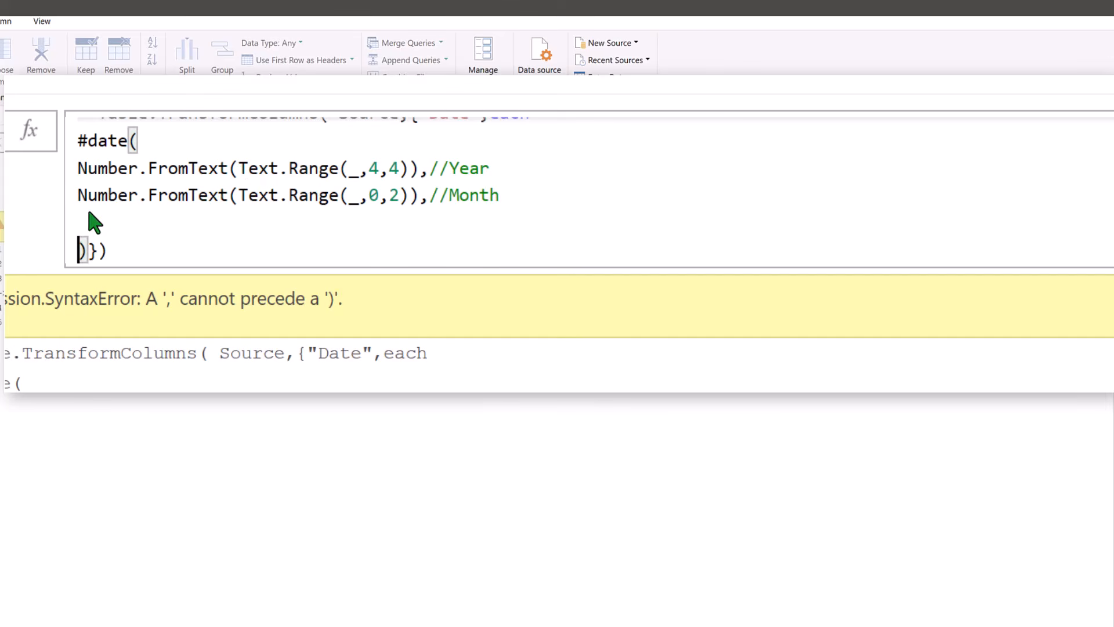
click(94, 222)
key(ctrl+v)
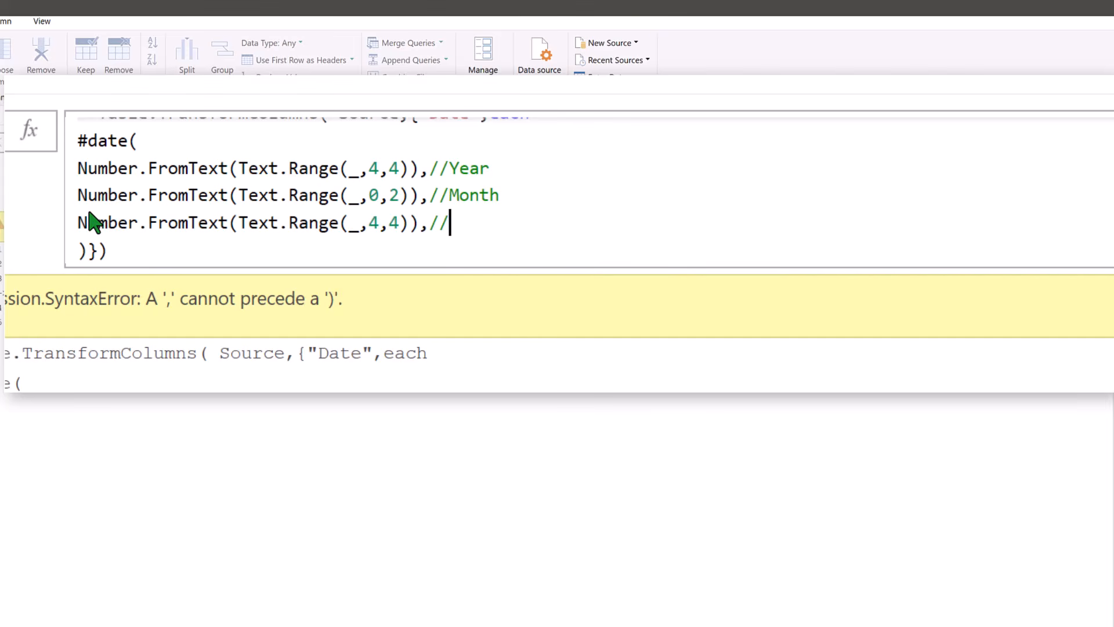
- Set the third argument's Text.Range offset and count to 2,2 and complete its comment as //Day
click(226, 212)
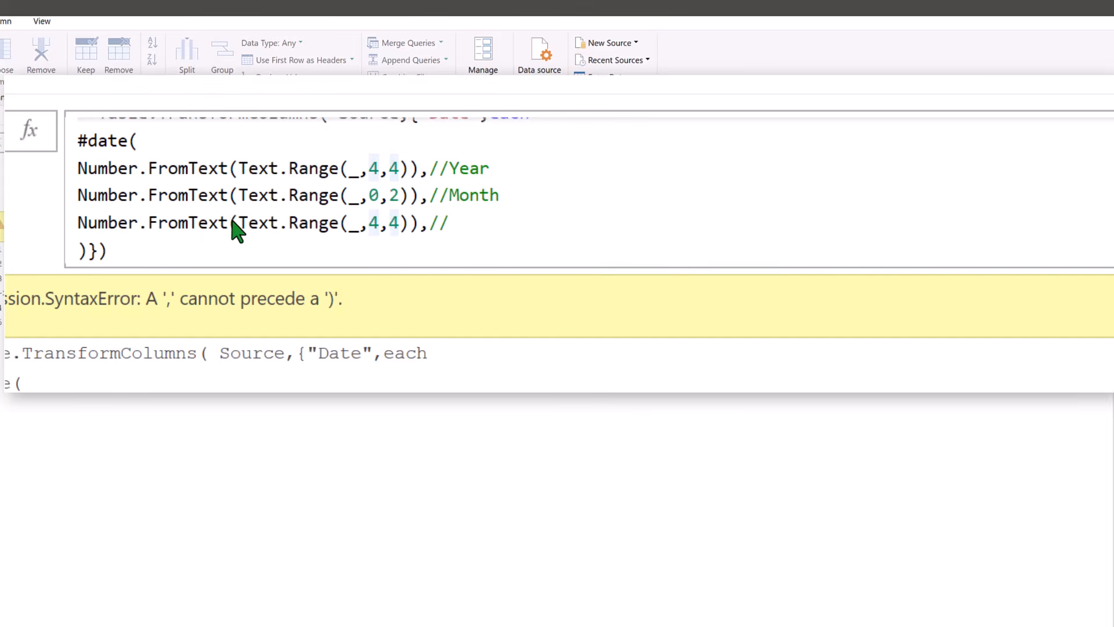
key(BackSpace)
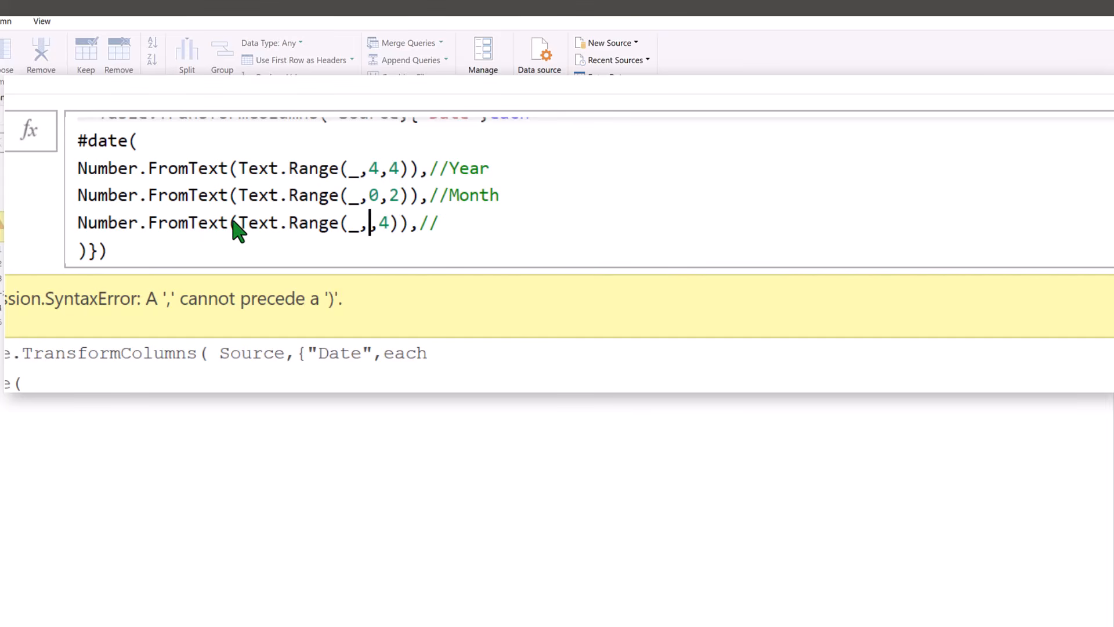
text(2)
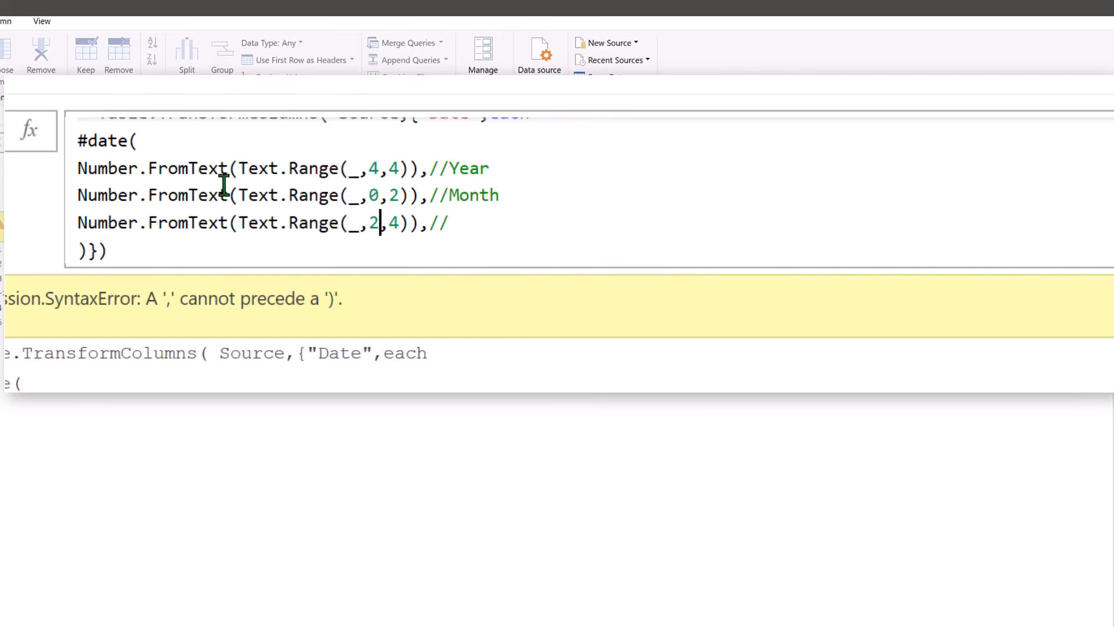
key(Right)
key(Right)
key(BackSpace)
text(2)
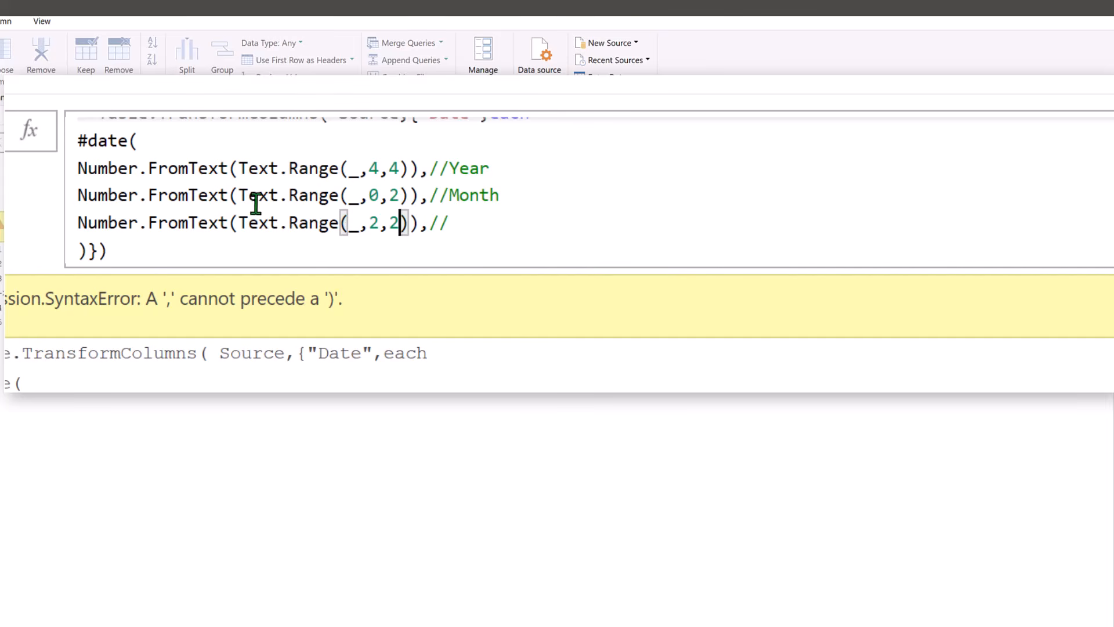
key(End)
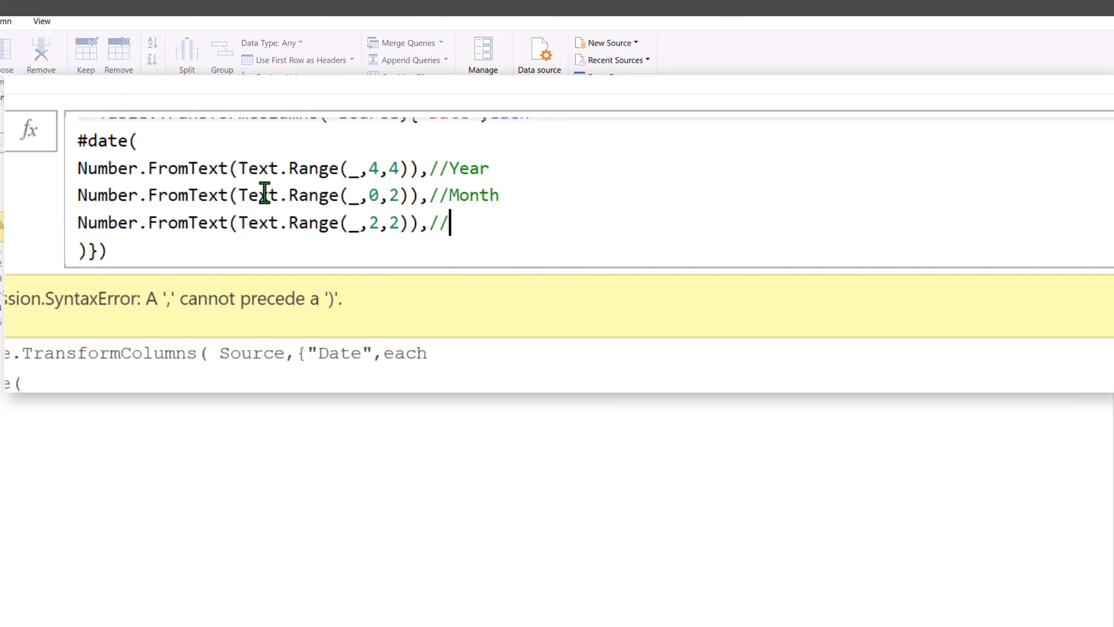
text(Day)
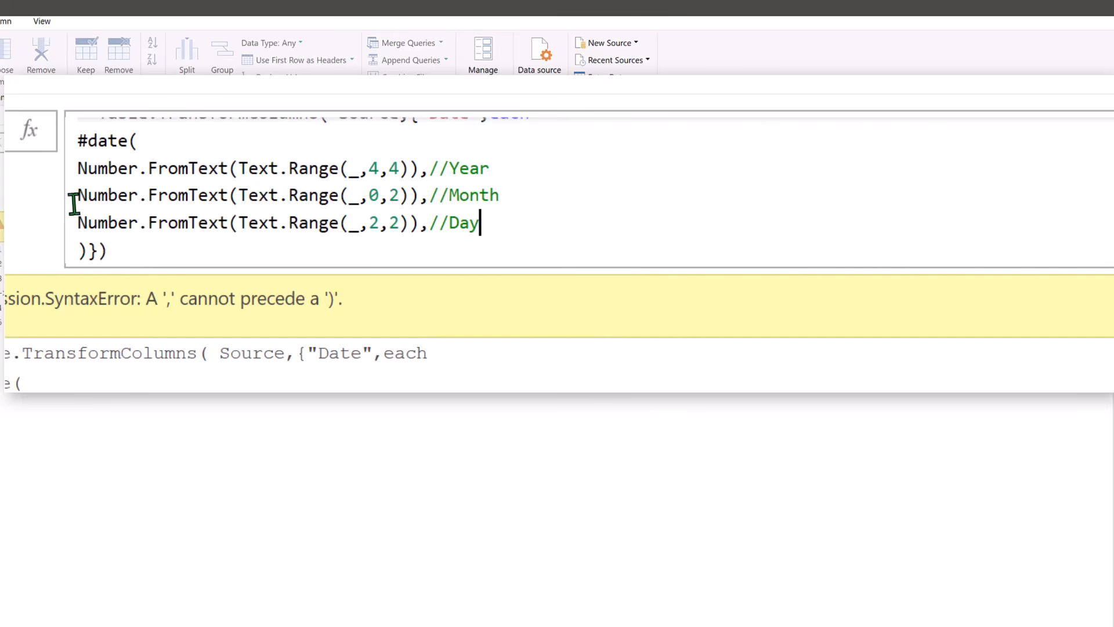
- Add ,type date after the closing parenthesis of #date, before the closing curly brace
click(90, 250)
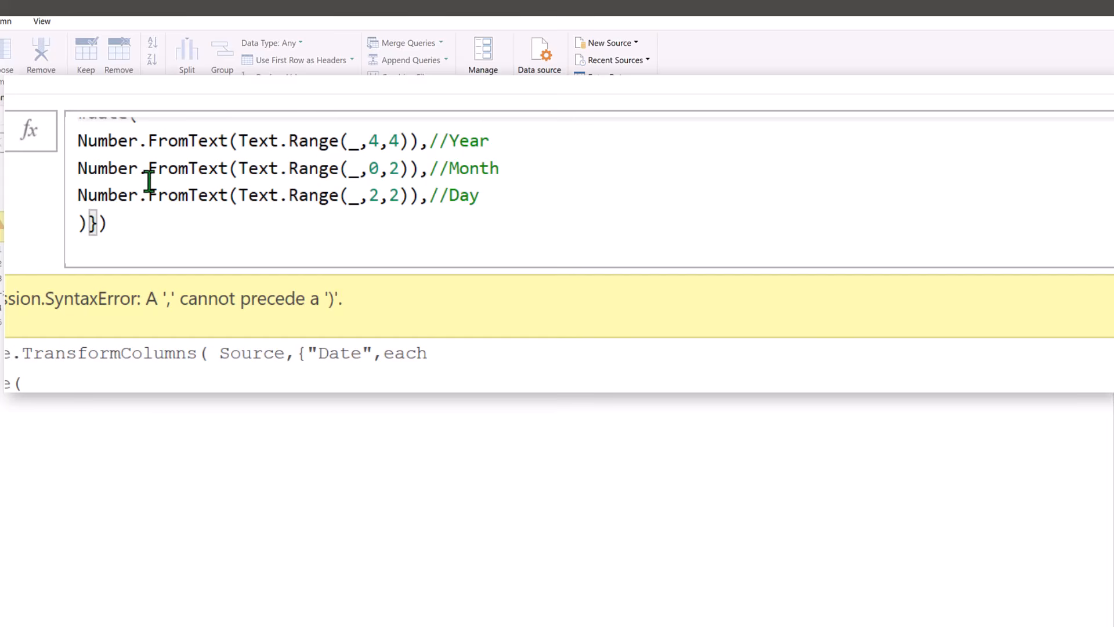
text(,)
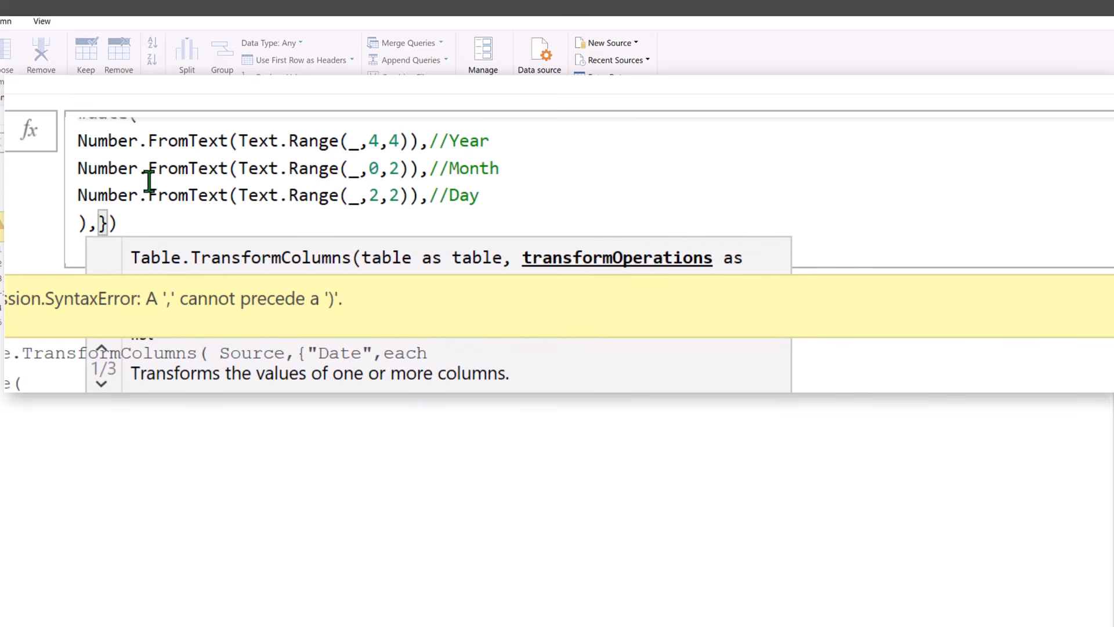
text(type )
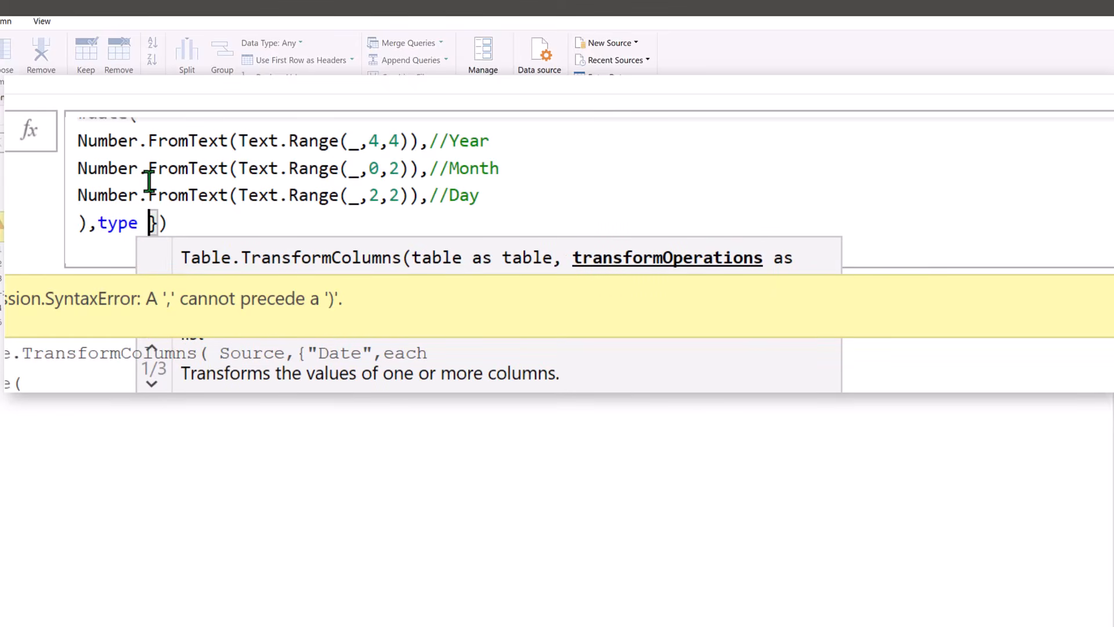
text(date)
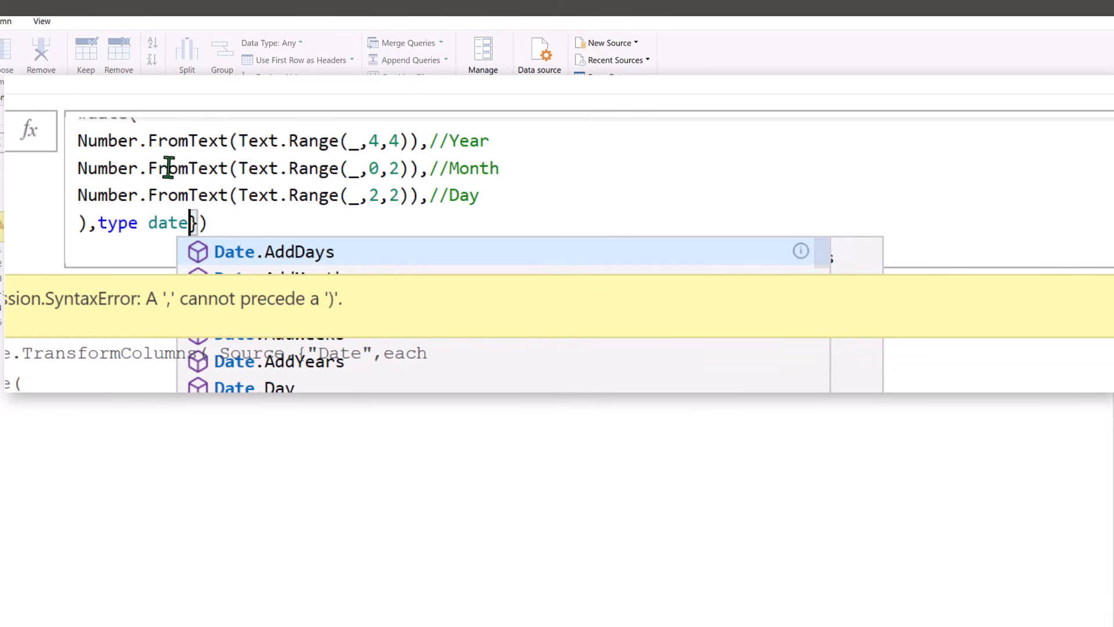
key(End)
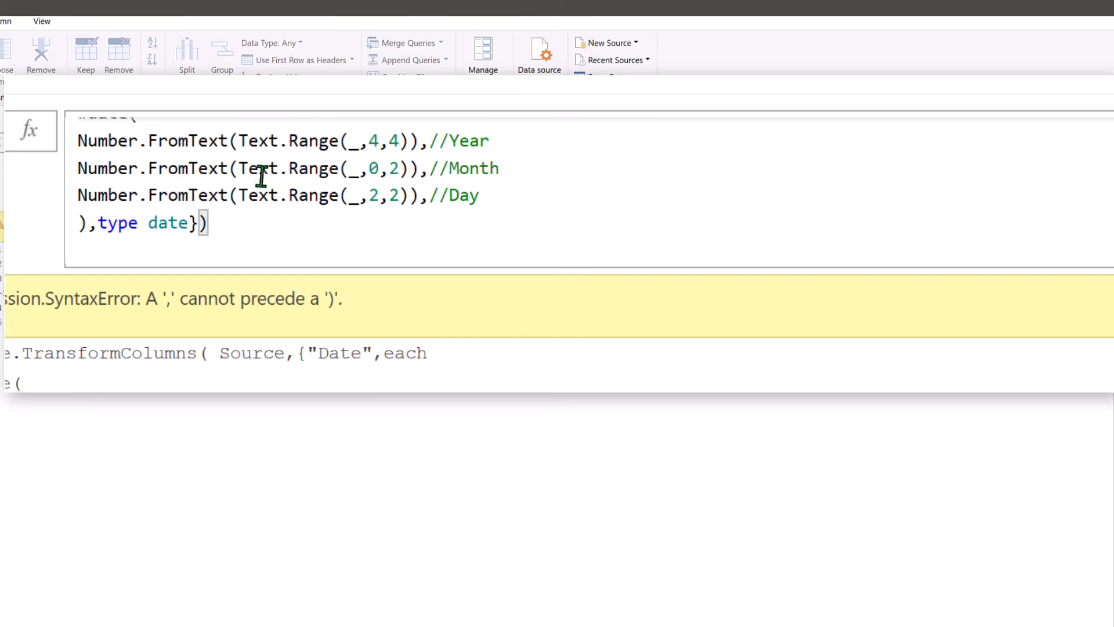
- Remove the trailing comma before the //Day comment and commit the Table.TransformColumns formula
click(237, 177)
key(BackSpace)
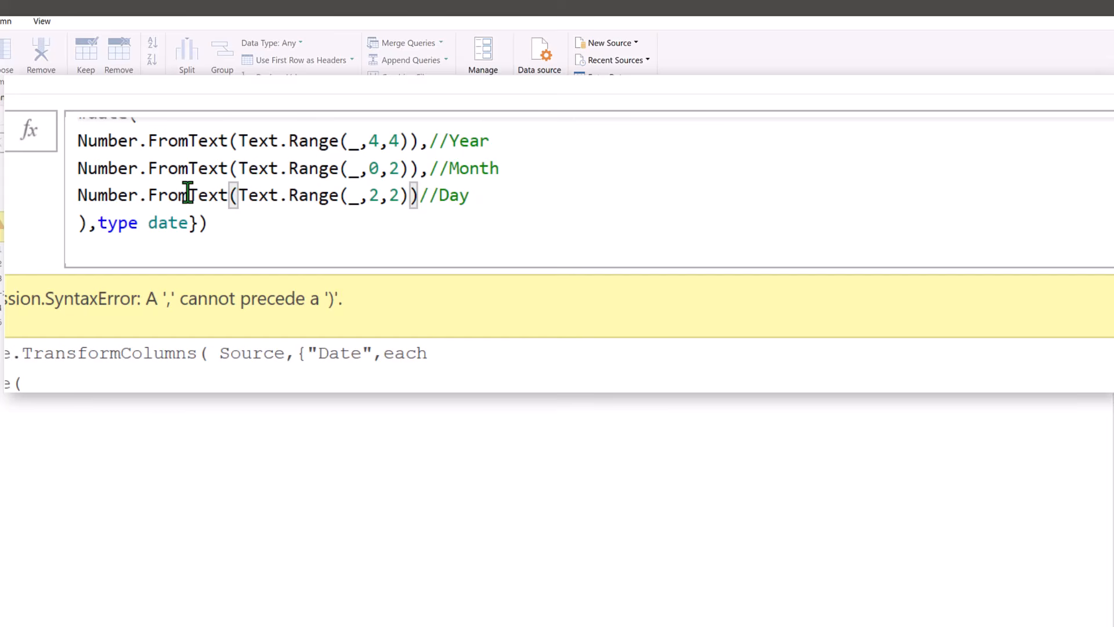
key(Down)
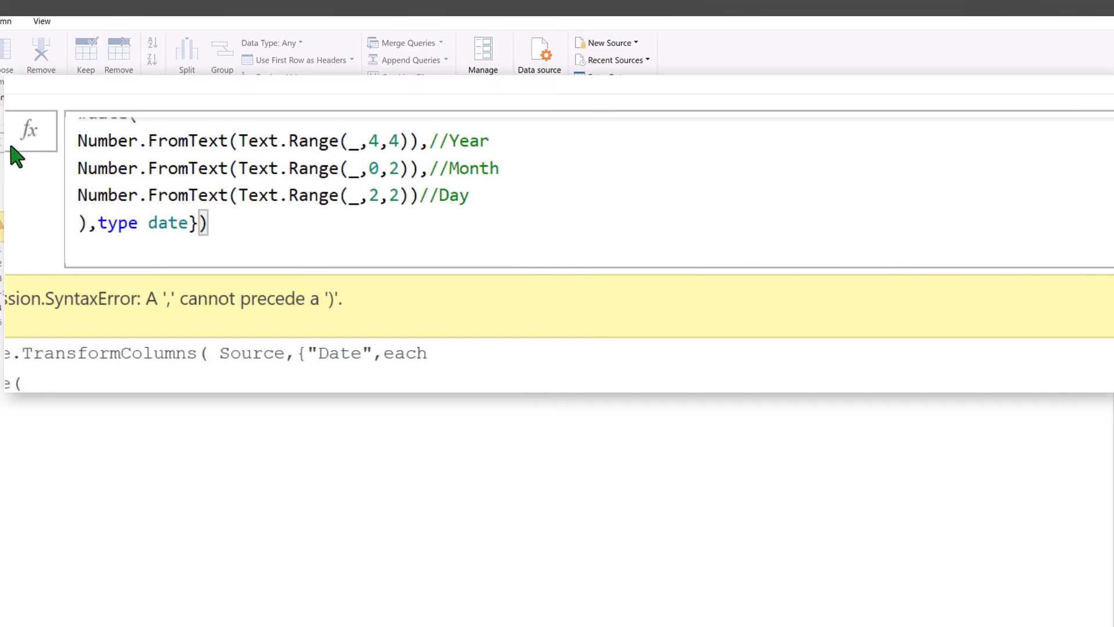
key(Return)
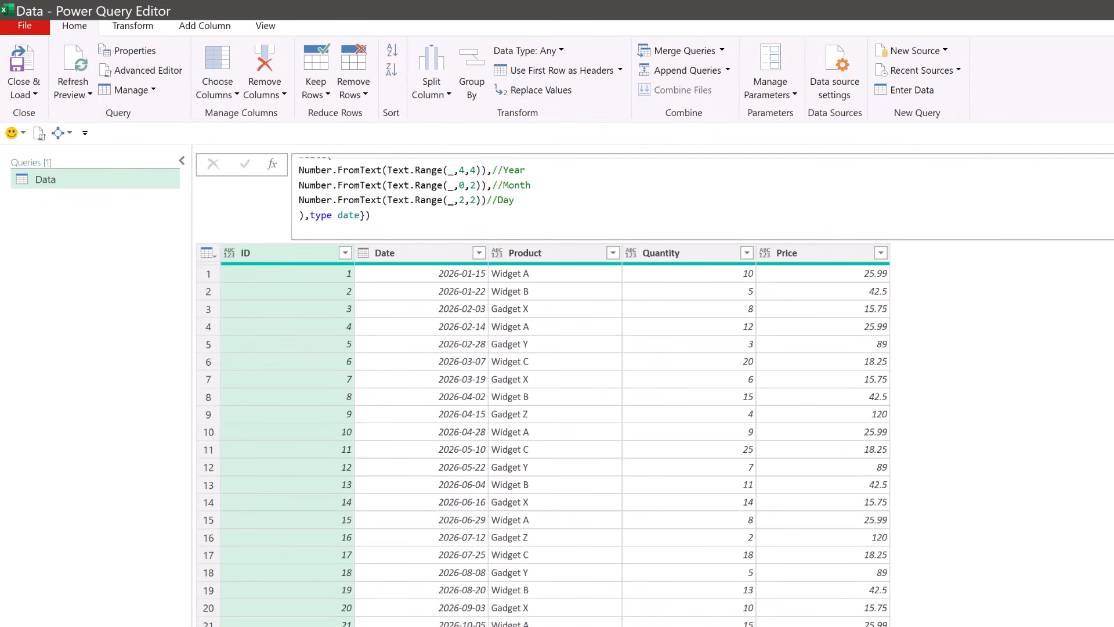